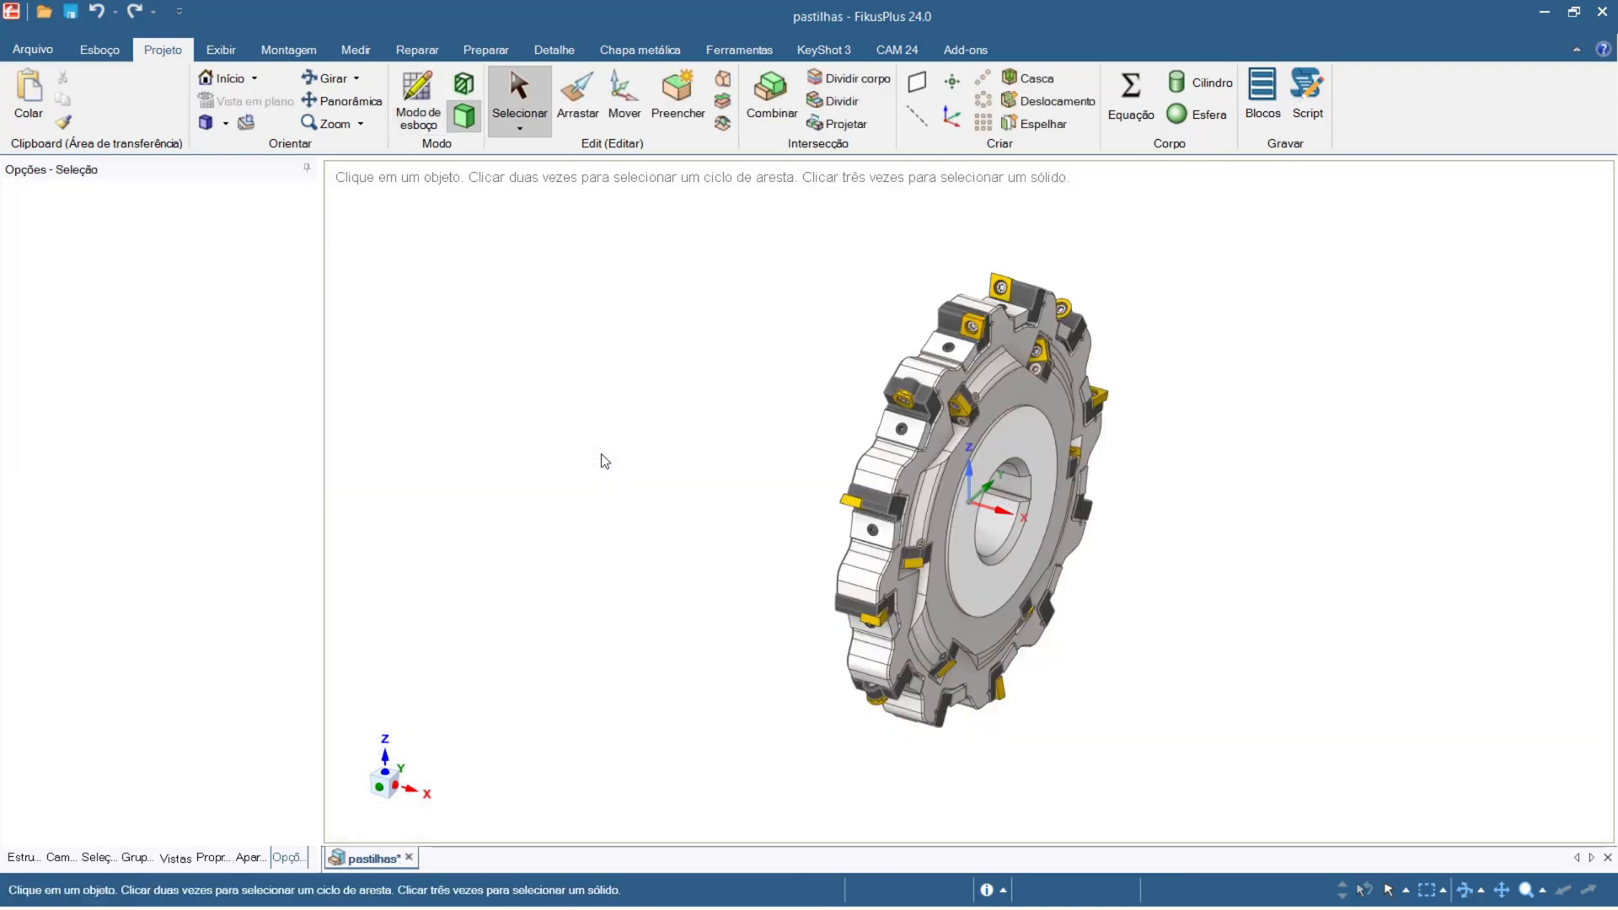
Delete all insert, pin, screw and cartridge components from the assembly structure, keeping only the cutter body.
click(25, 856)
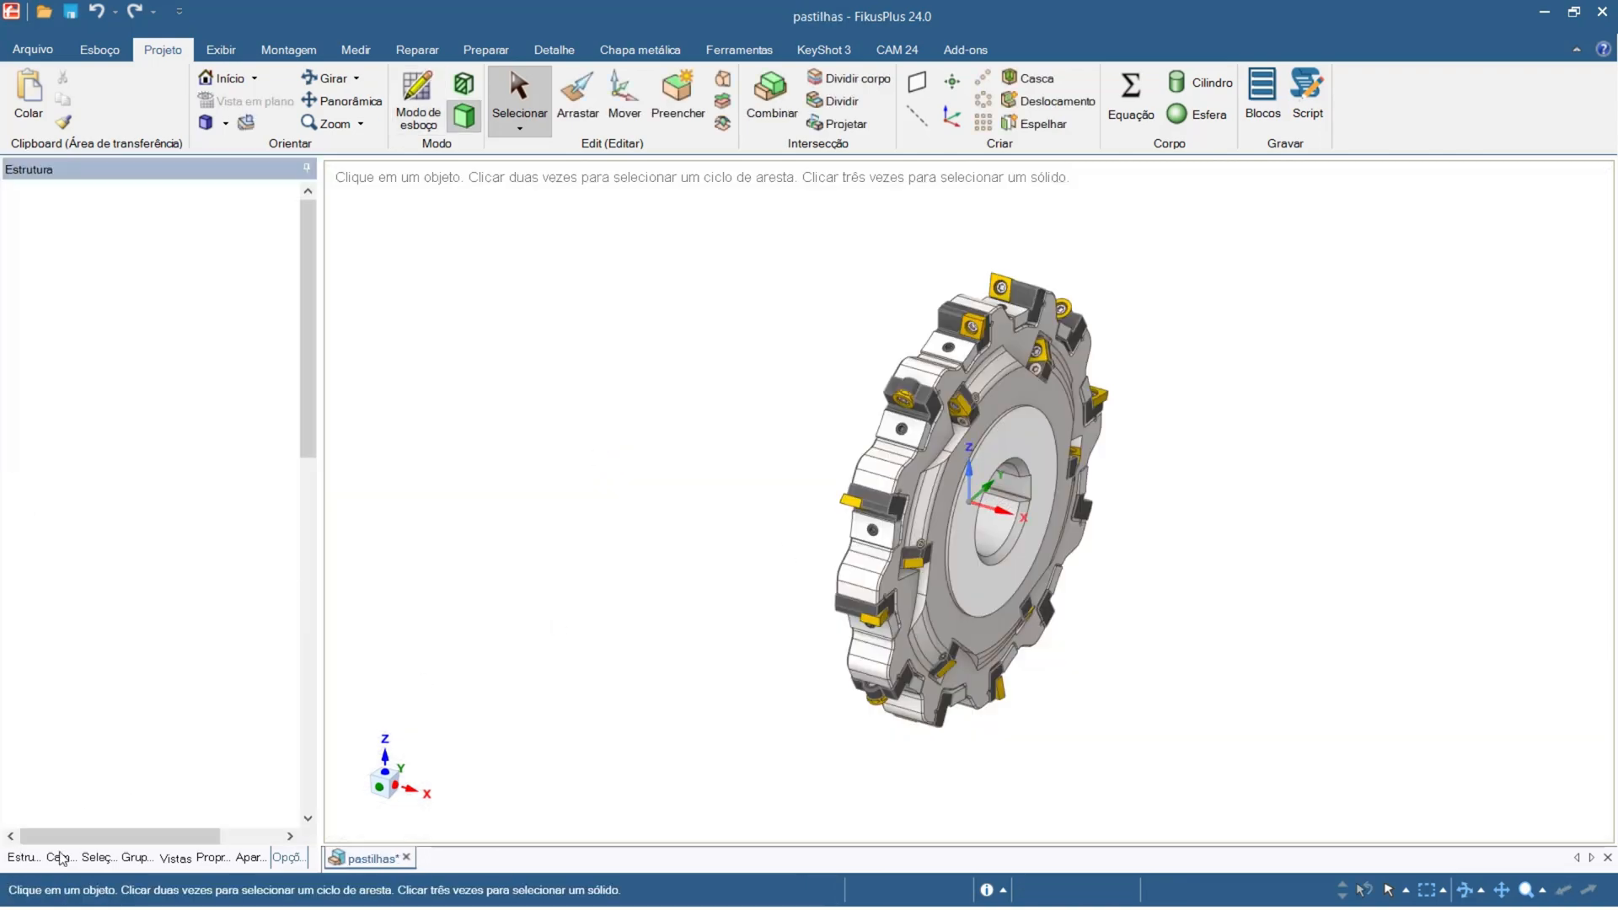
scroll(1027, 506, up, 1)
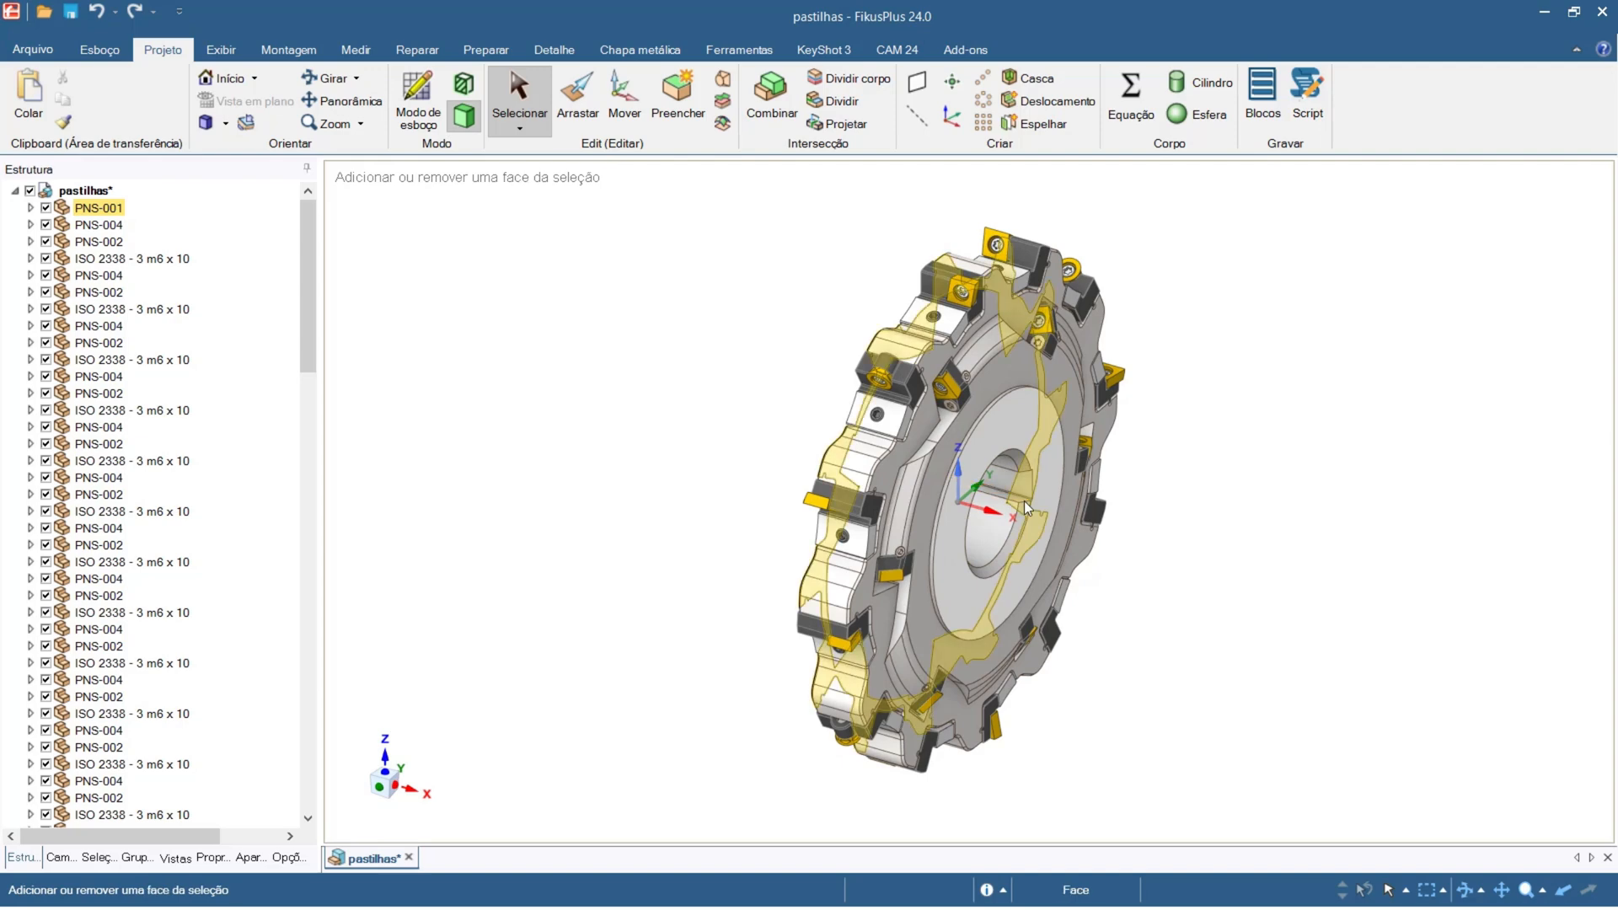
click(31, 209)
drag(110, 225, 110, 689)
key(Delete)
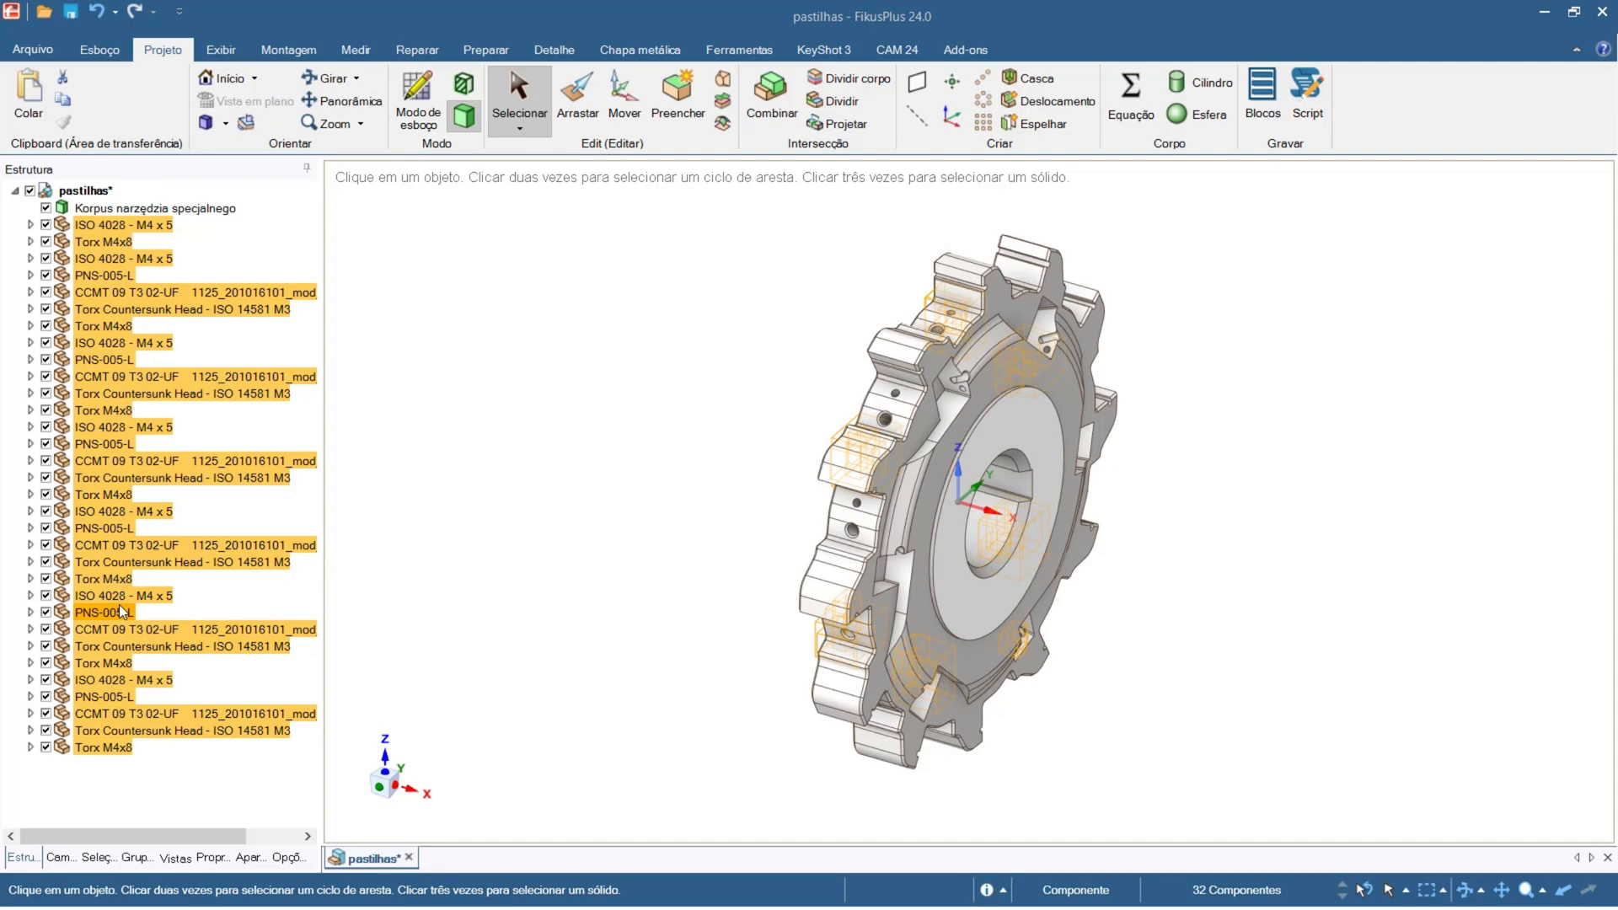
key(Delete)
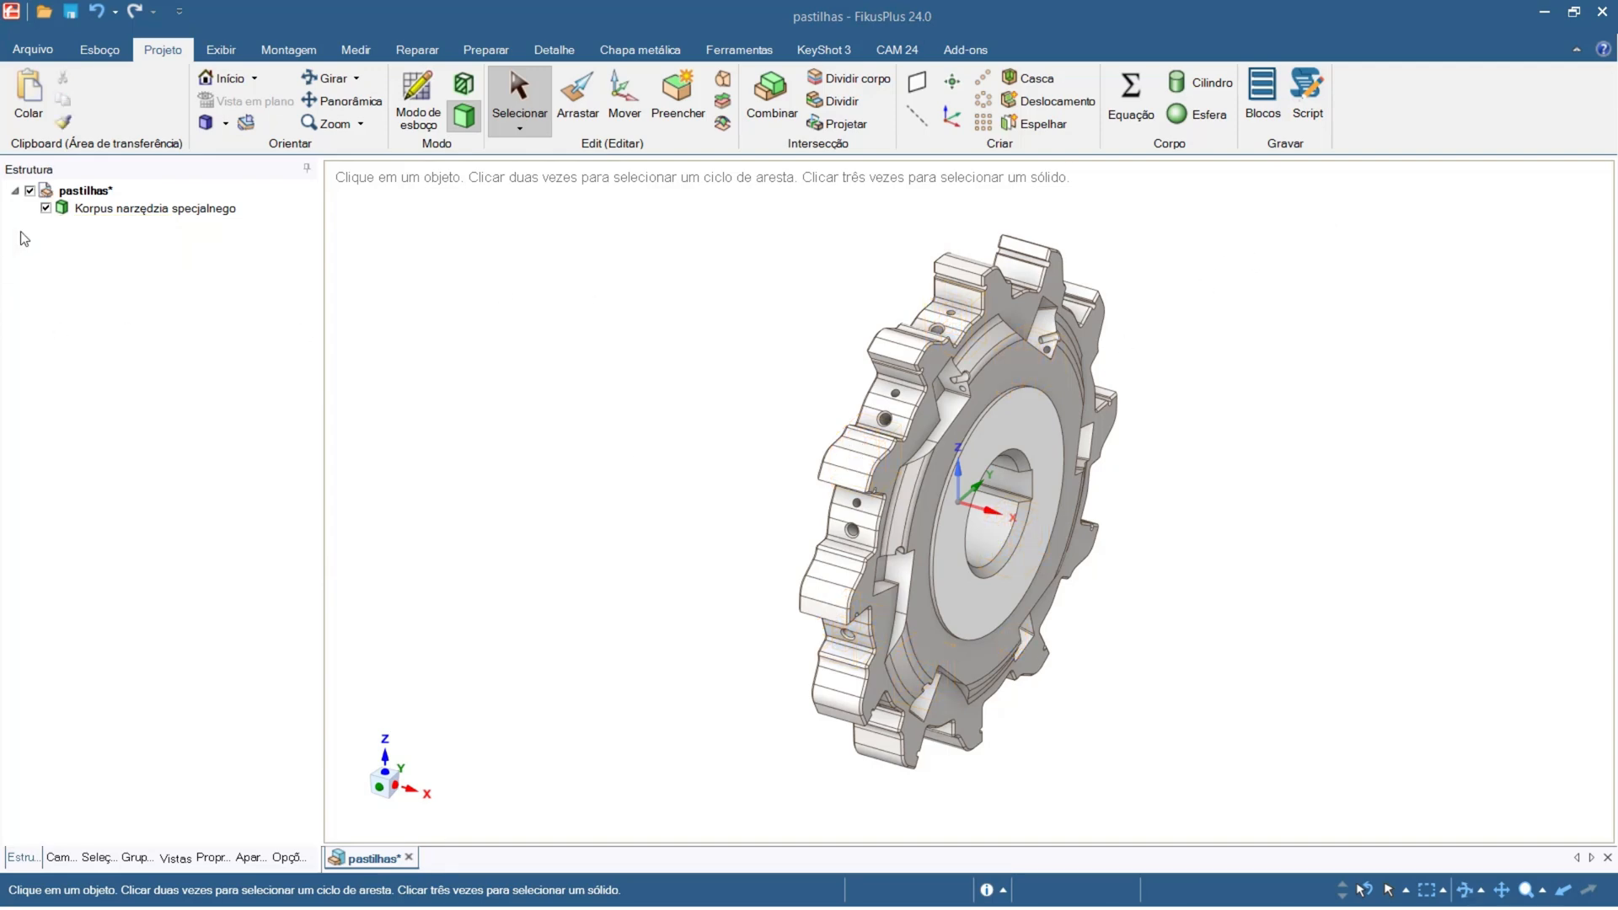
Create wire EDM toolpath T1 with the AgieCharmilles CUT P 550 Pro technology, Origin reference and Standard path type.
middle_drag(1065, 603, 1281, 309)
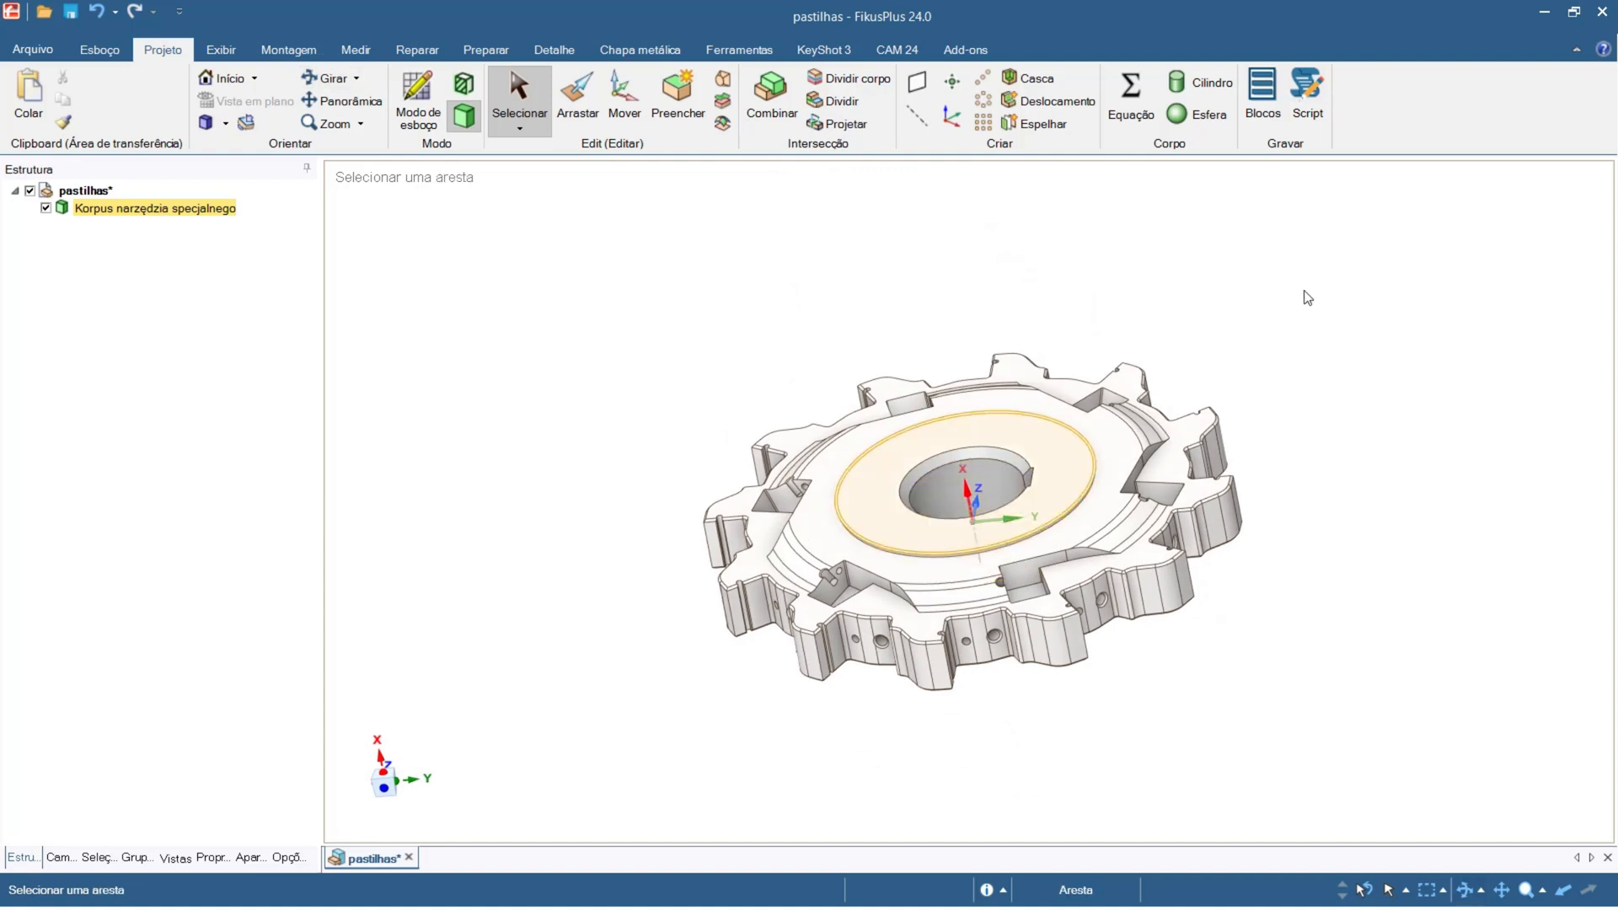
key(h)
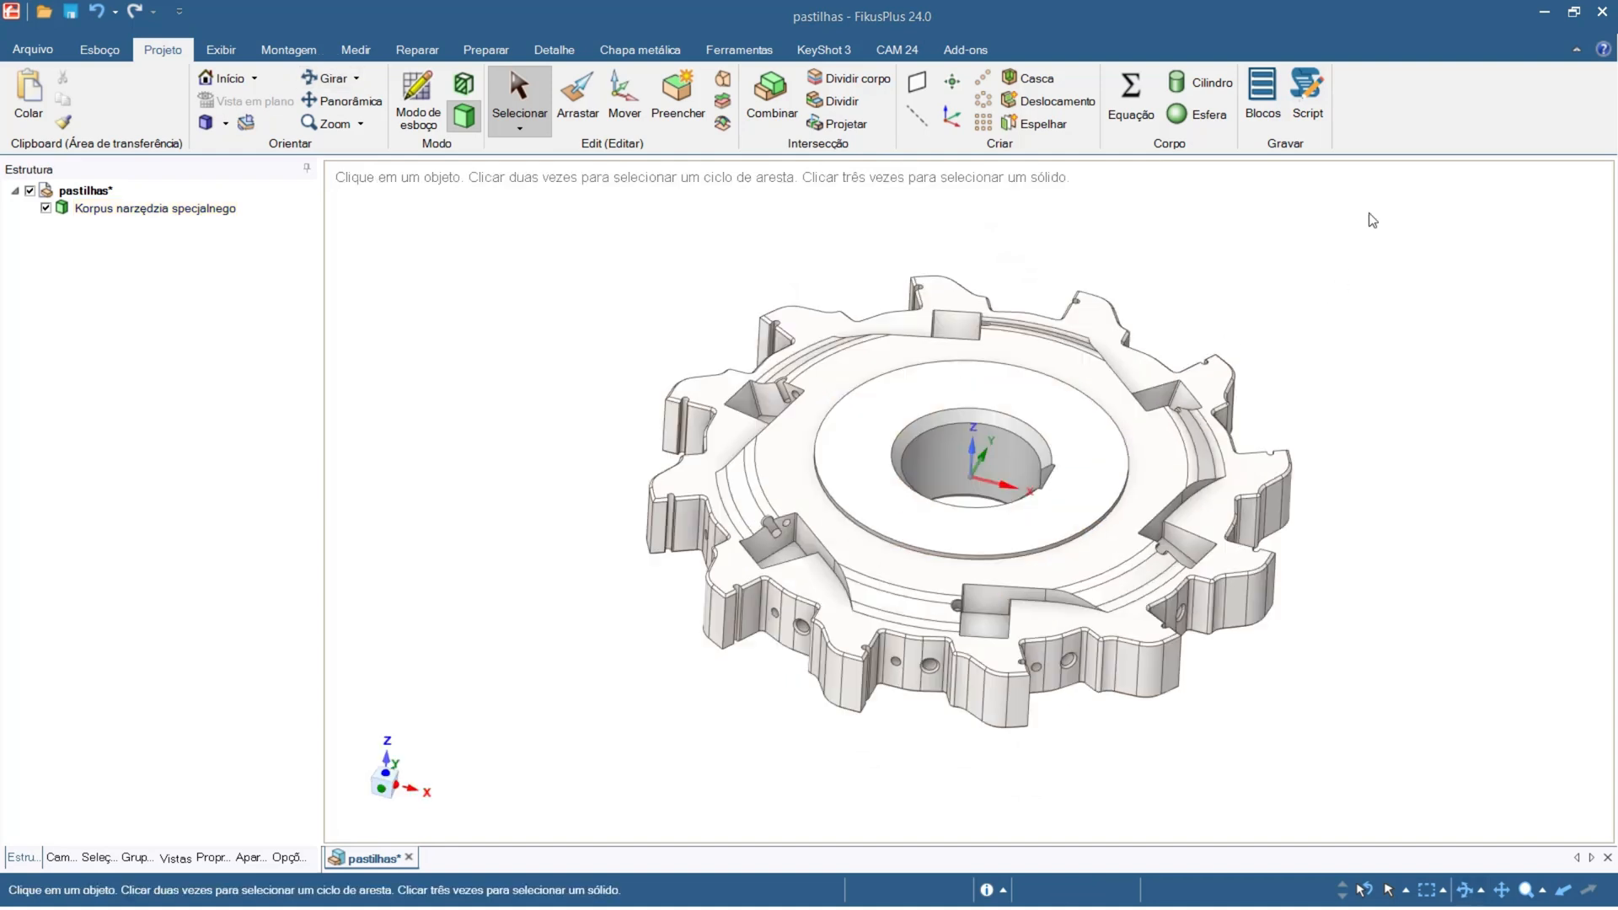
click(899, 51)
click(28, 100)
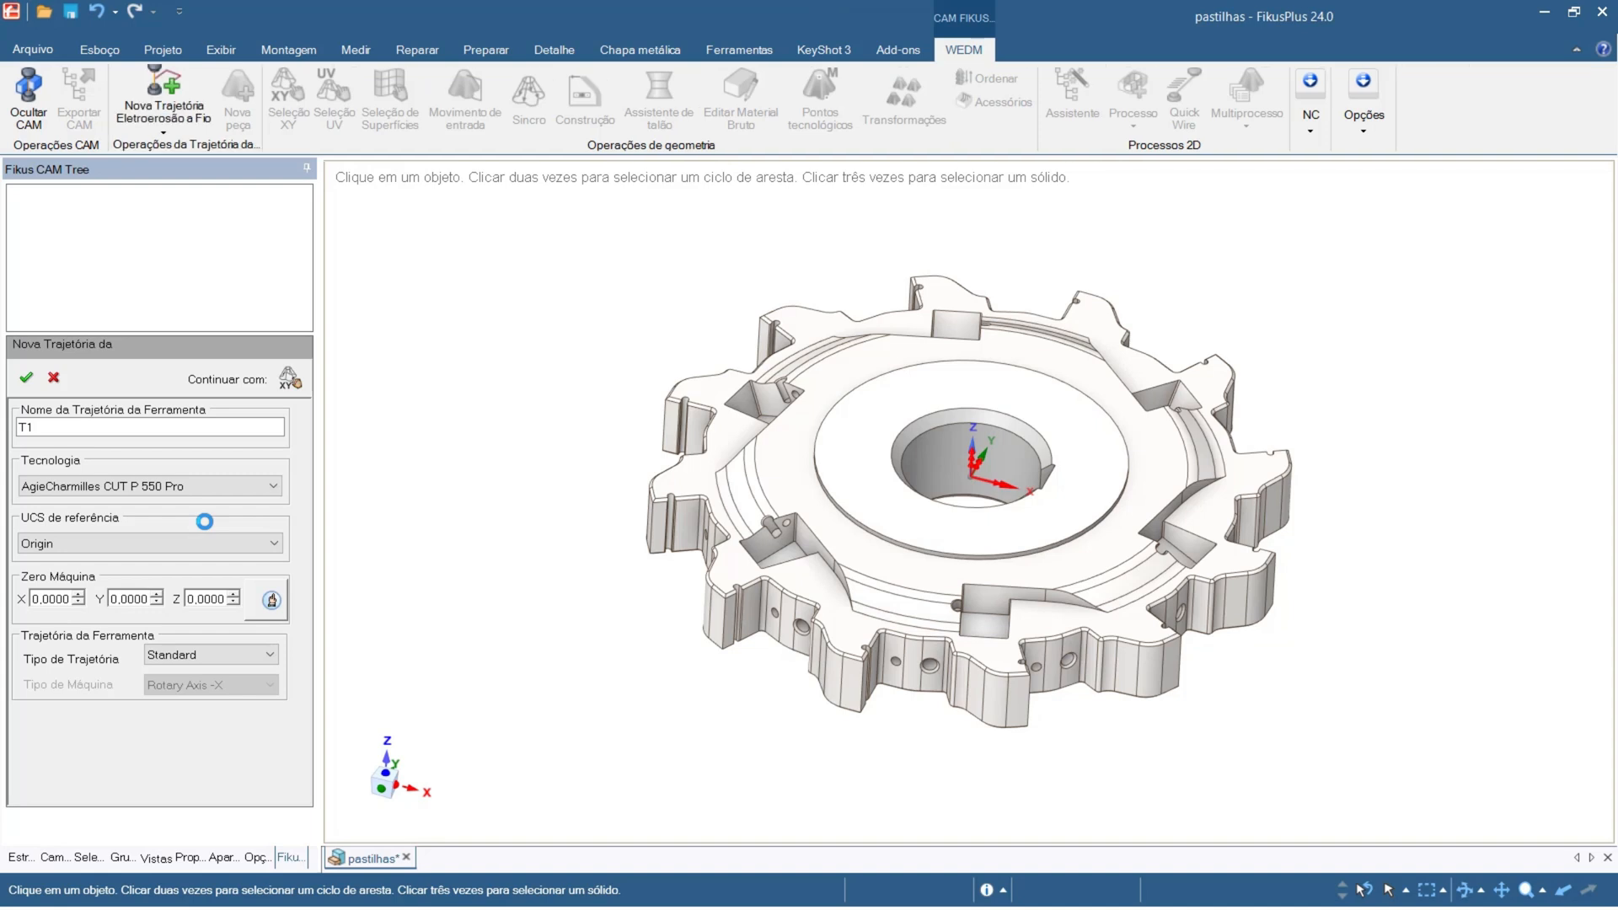
click(26, 377)
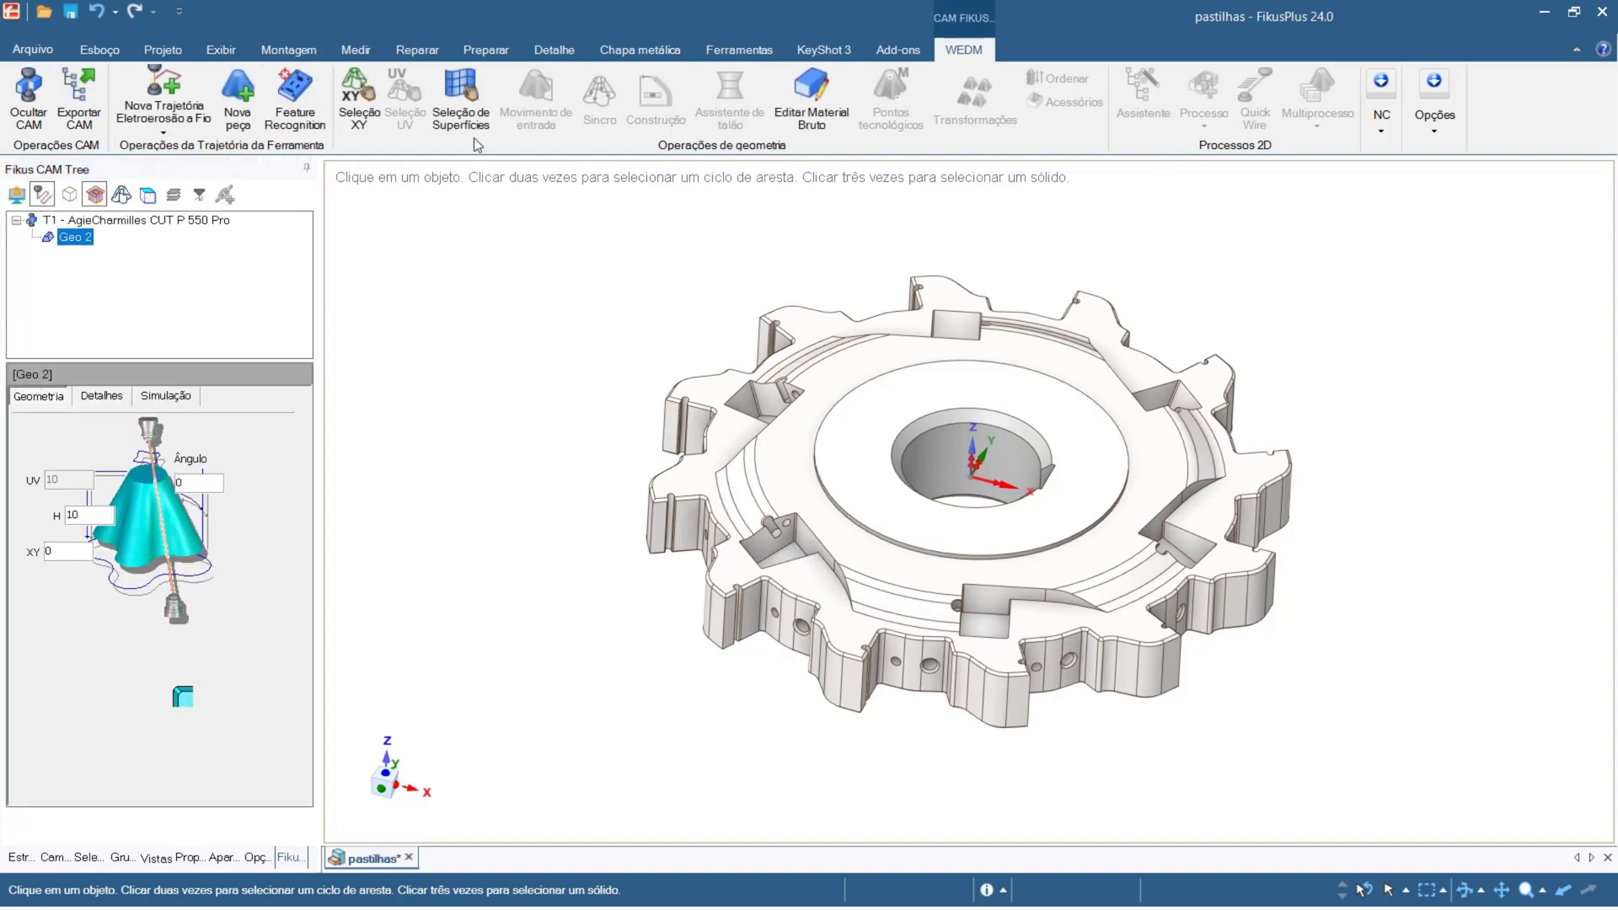
Define the first geometry from the cutter's outer toothed wall surfaces, with curve approximation and a 0.001 tolerance.
click(461, 99)
click(686, 529)
right_click(687, 529)
click(758, 41)
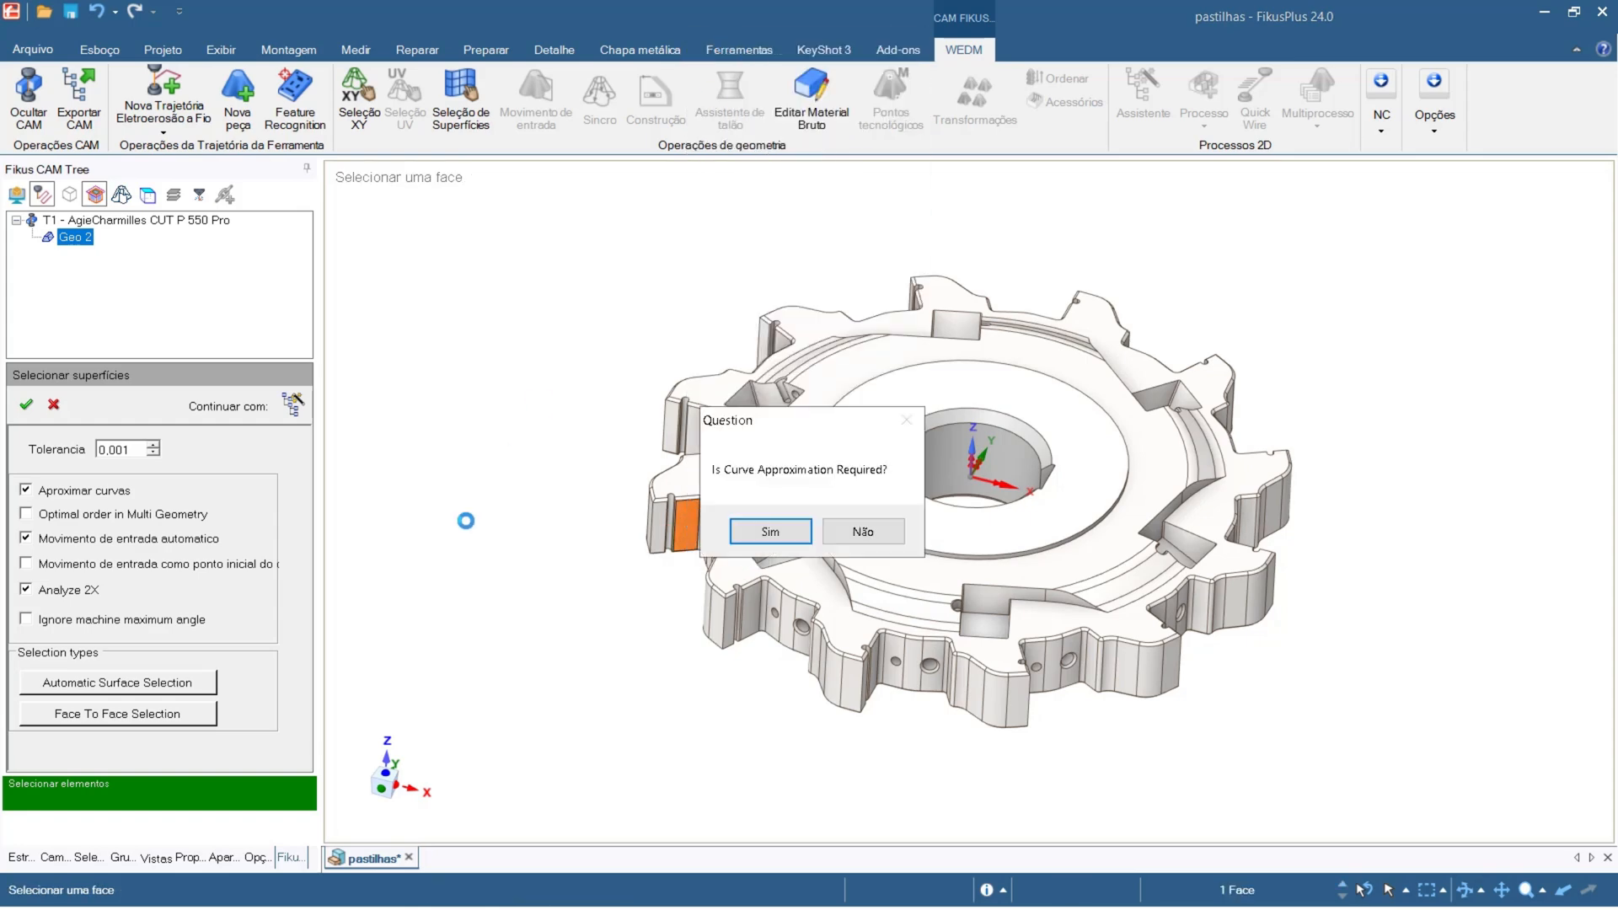
click(774, 534)
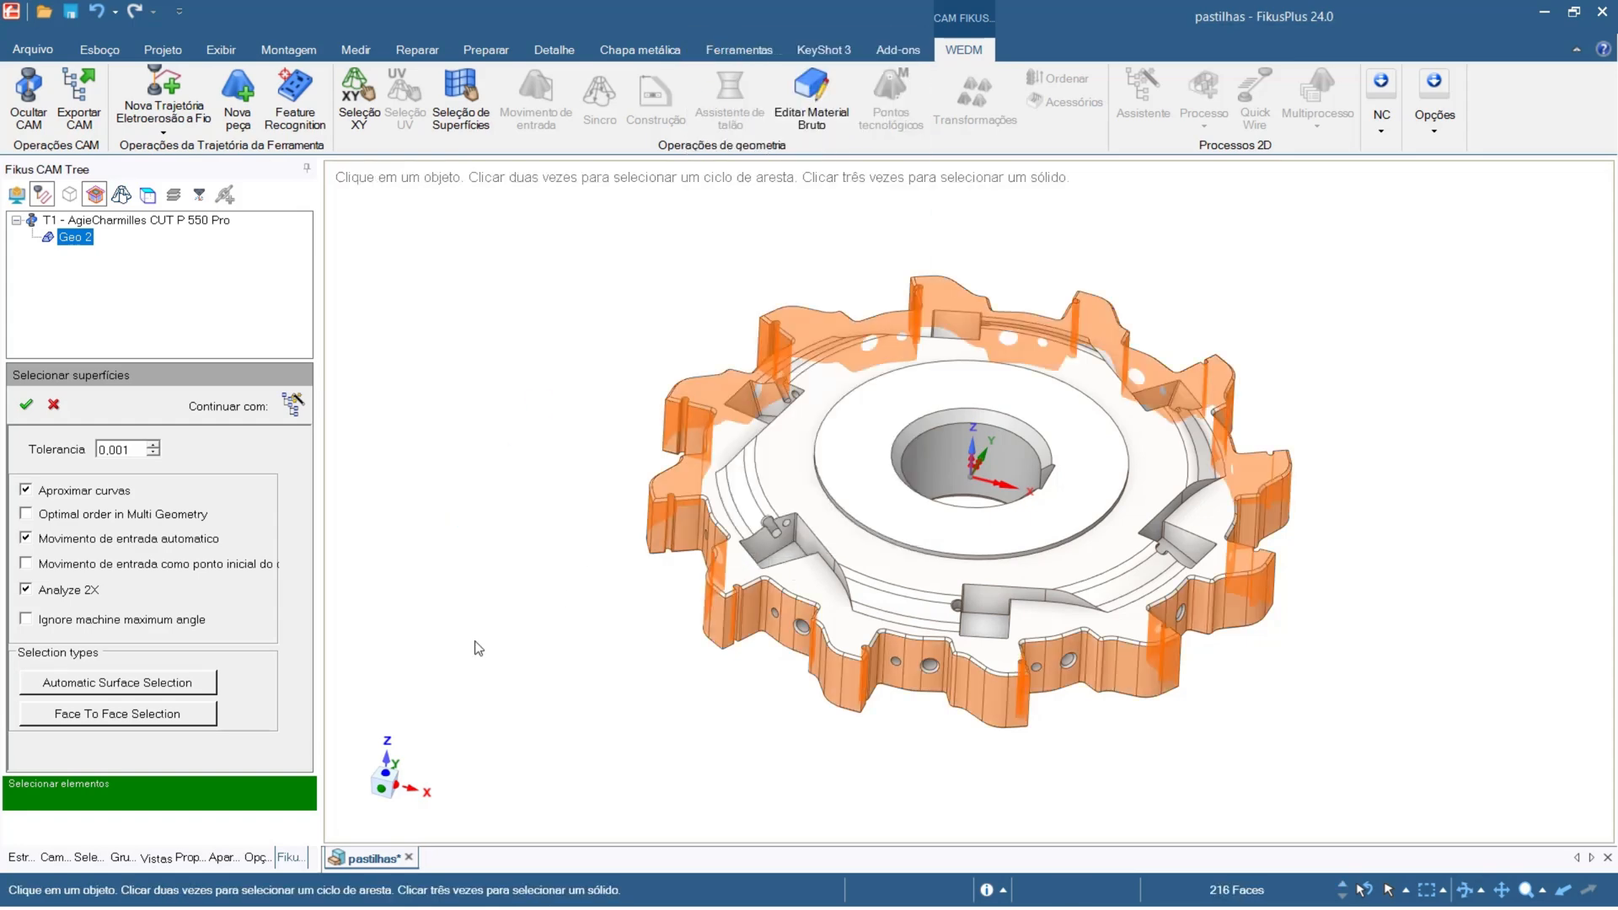
click(30, 411)
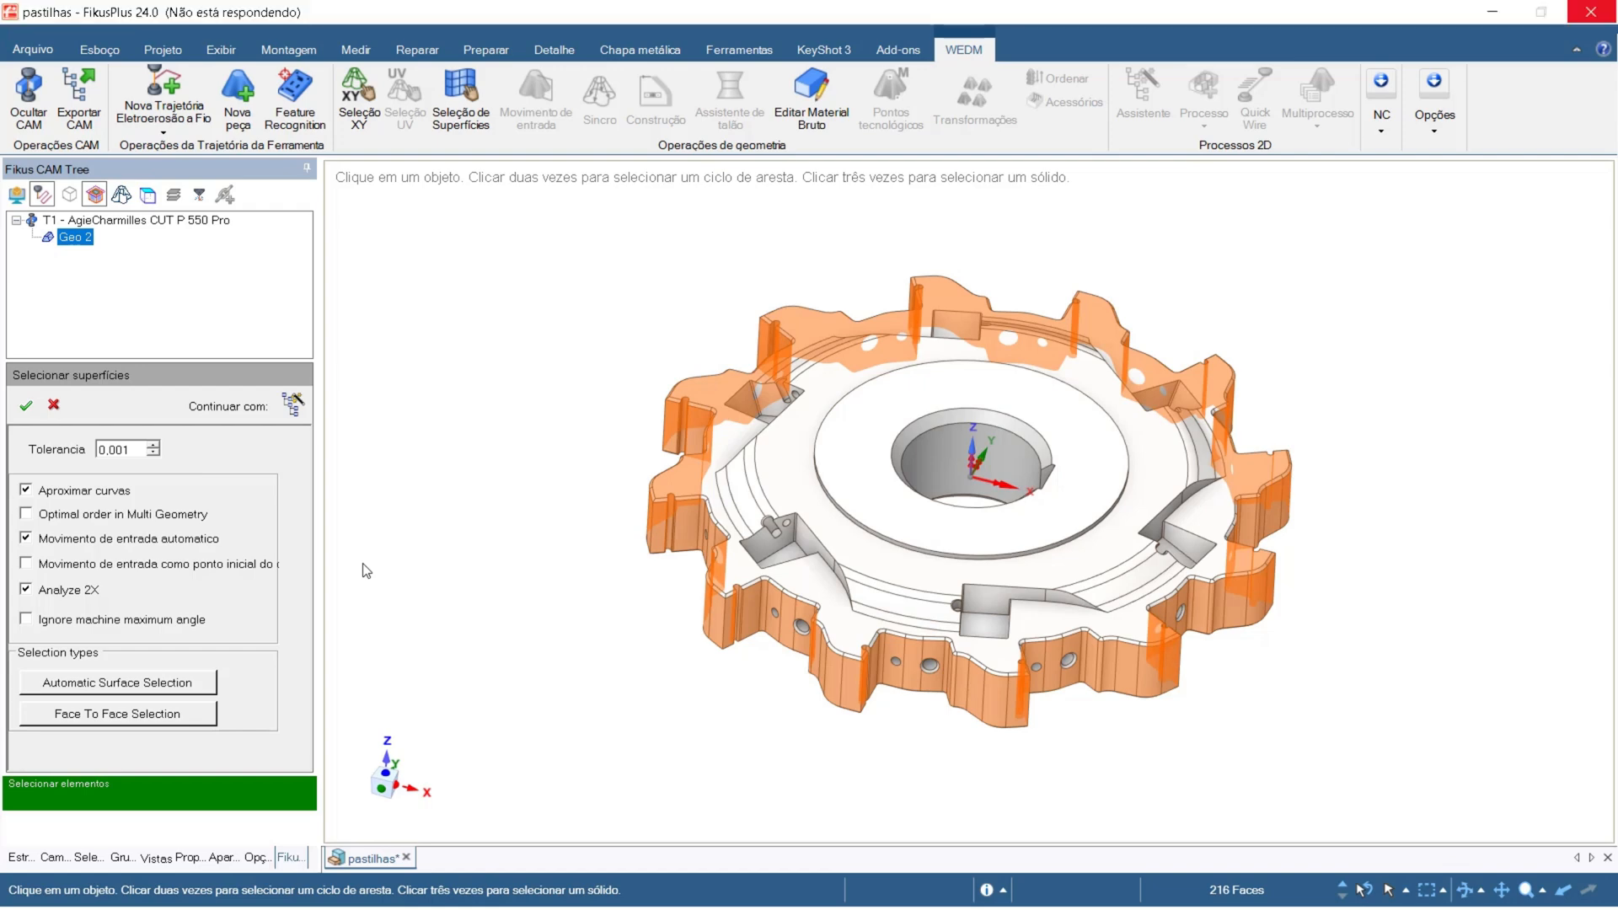
Add an entry movement to the outer contour from a point just outside the front tooth.
click(536, 97)
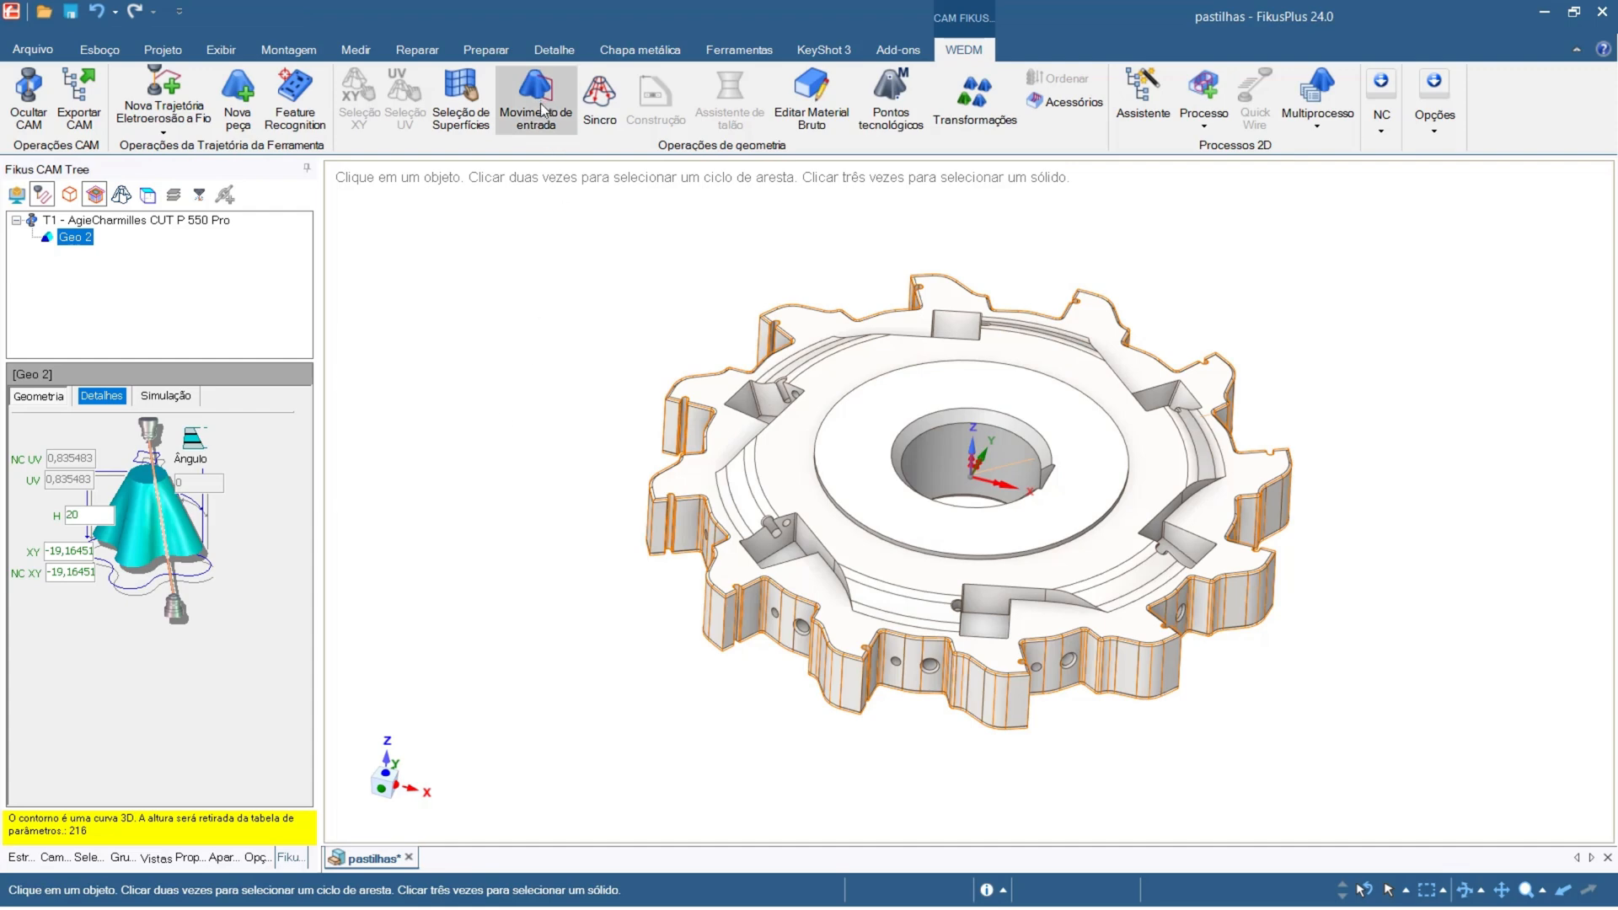
click(1152, 706)
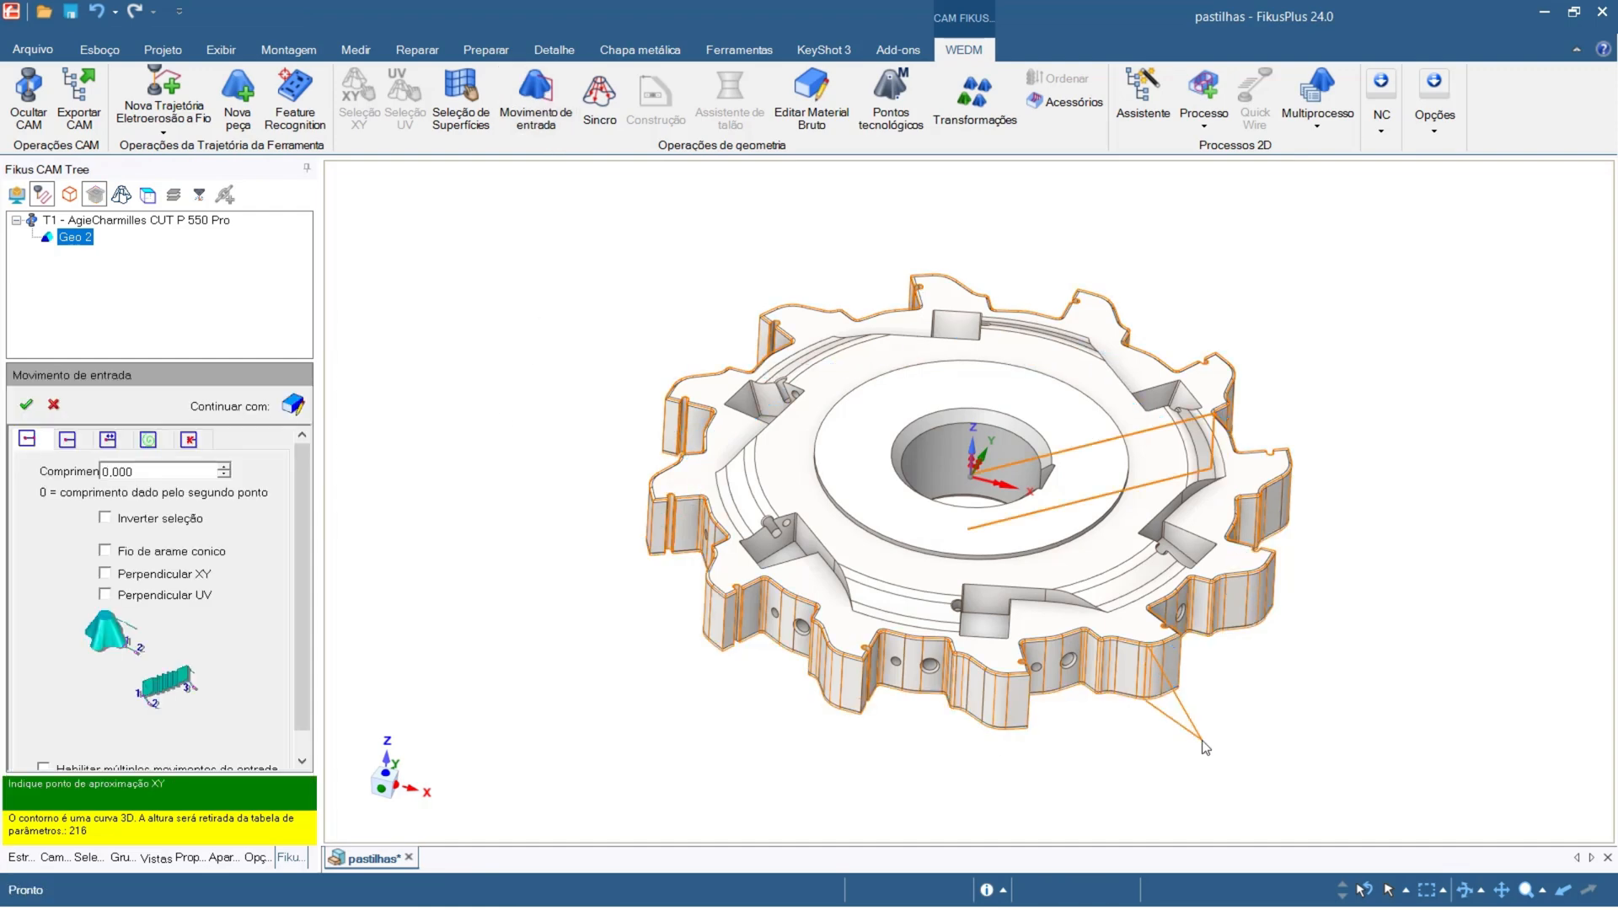
click(1205, 746)
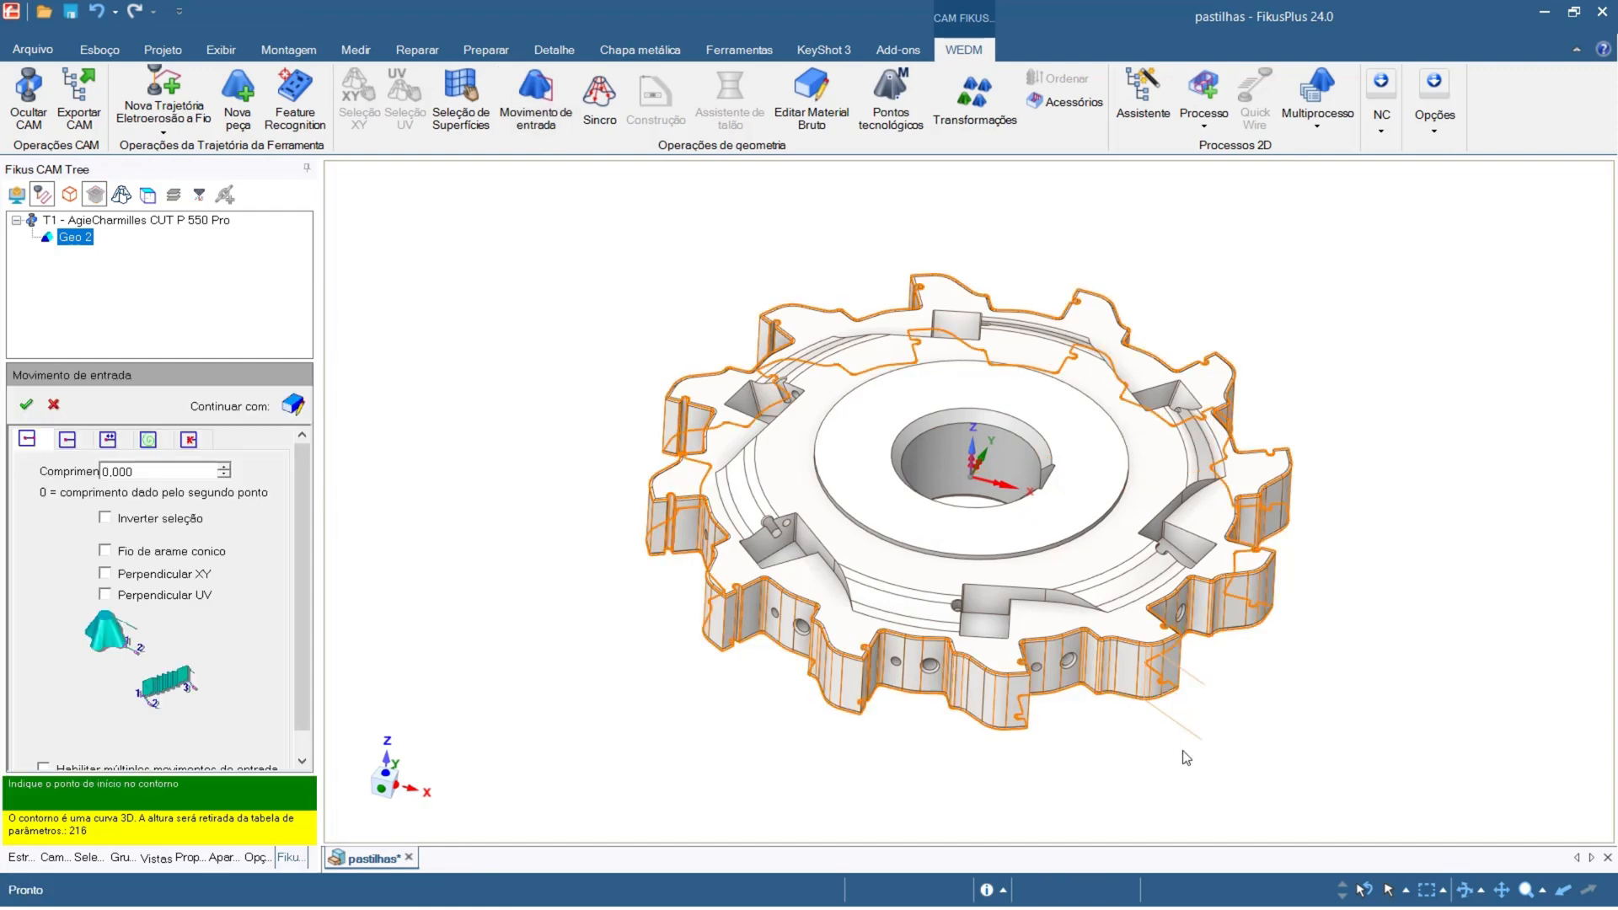
click(26, 408)
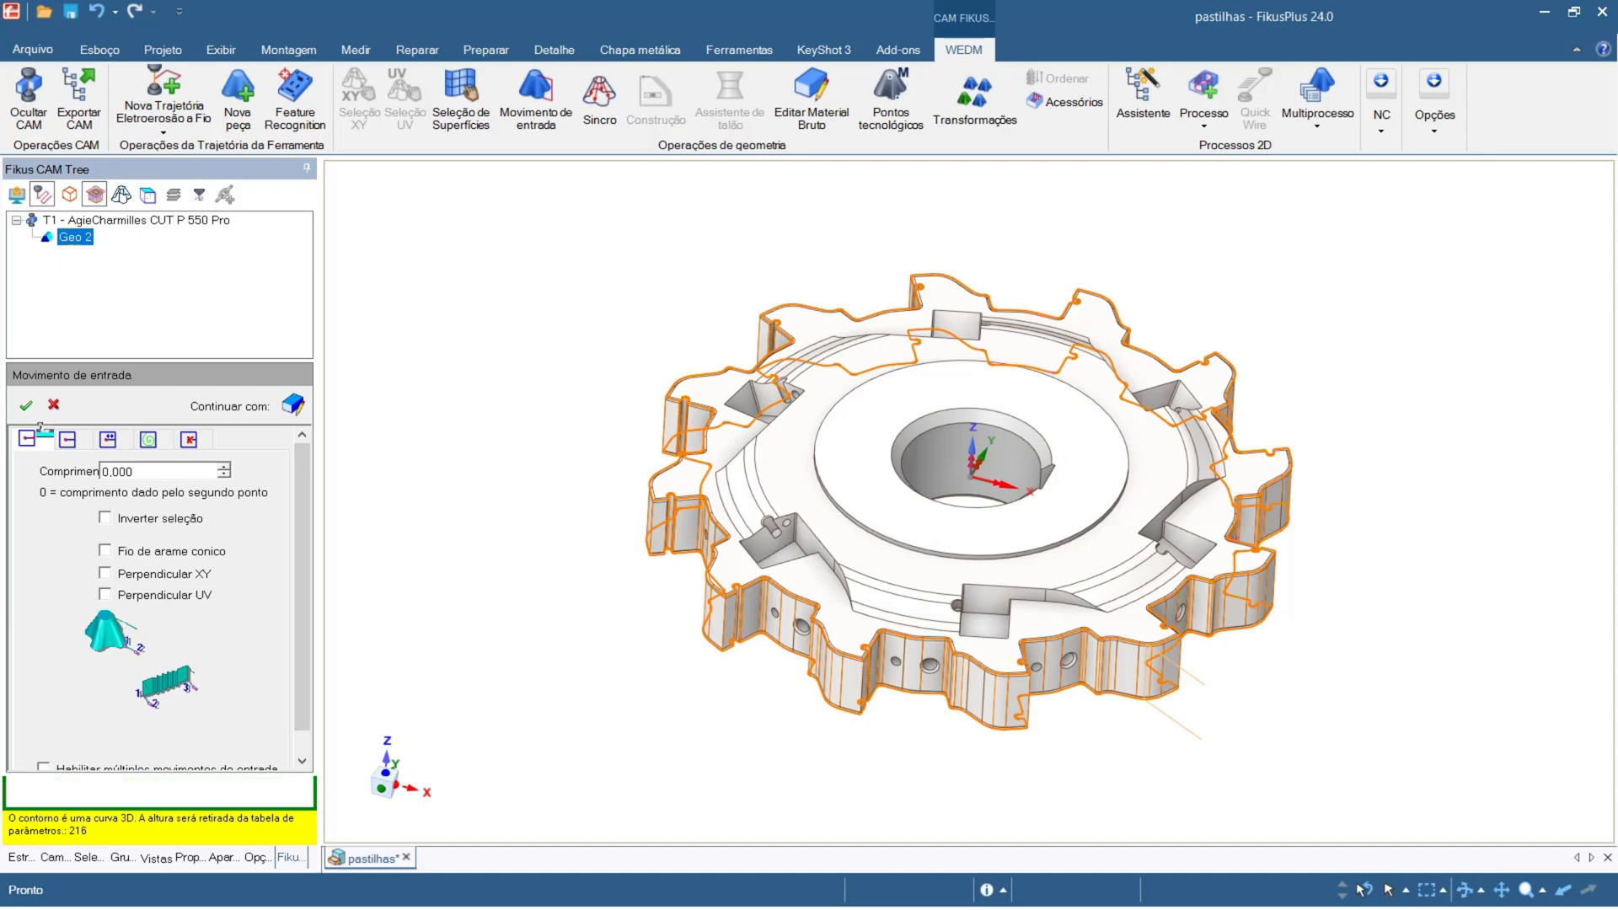
Add a new part geometry from the wall surfaces of the central bore and its keyway.
click(240, 101)
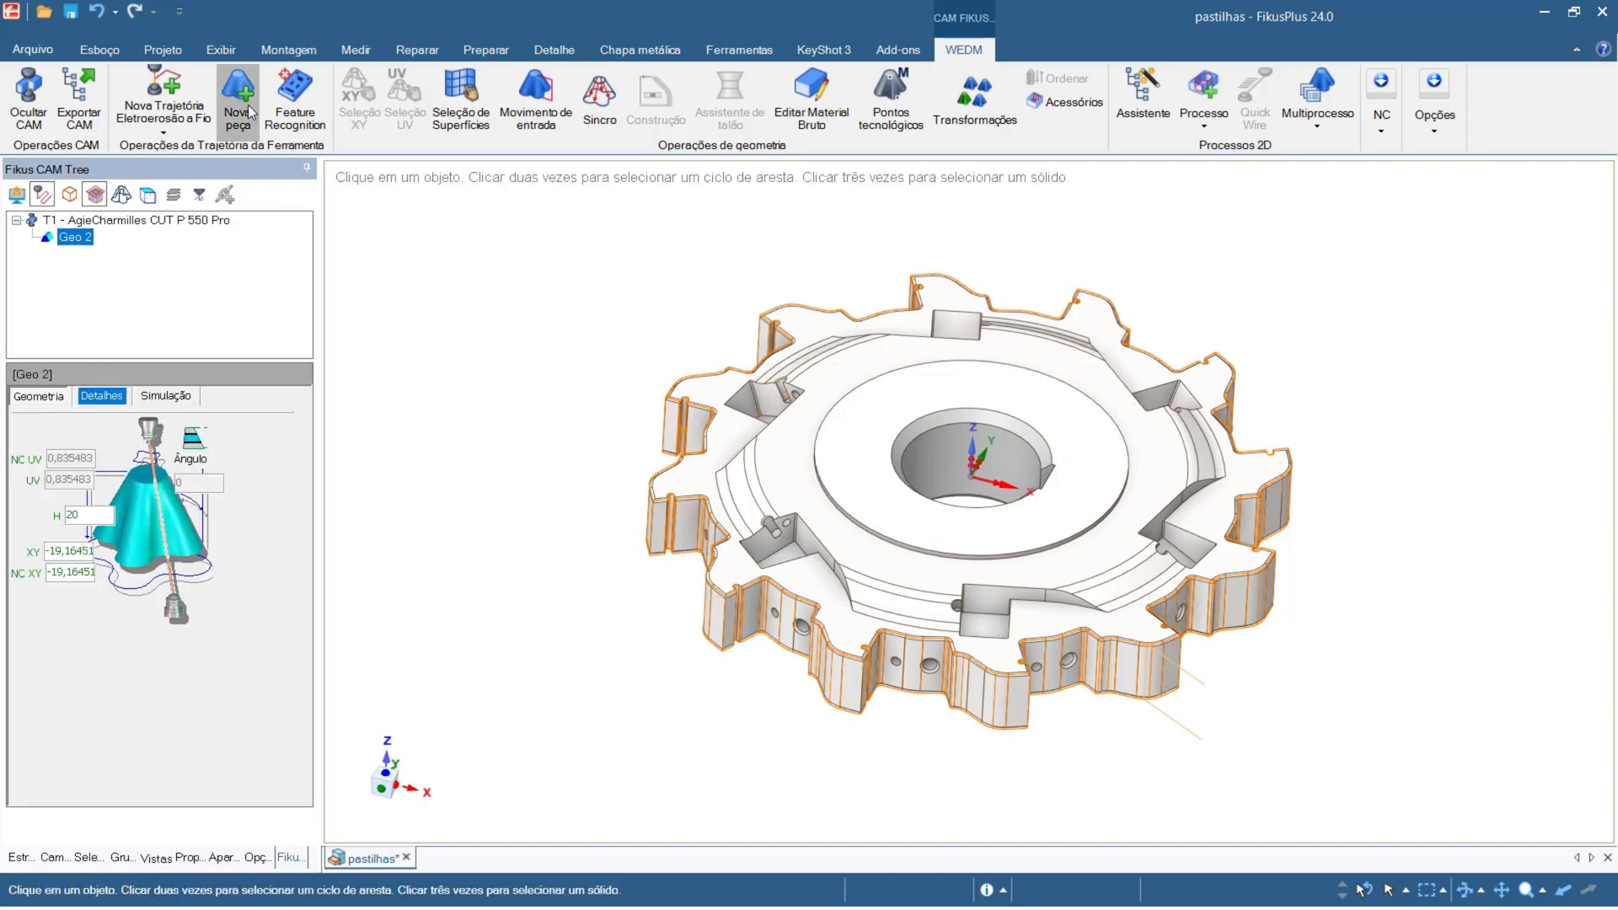
click(461, 99)
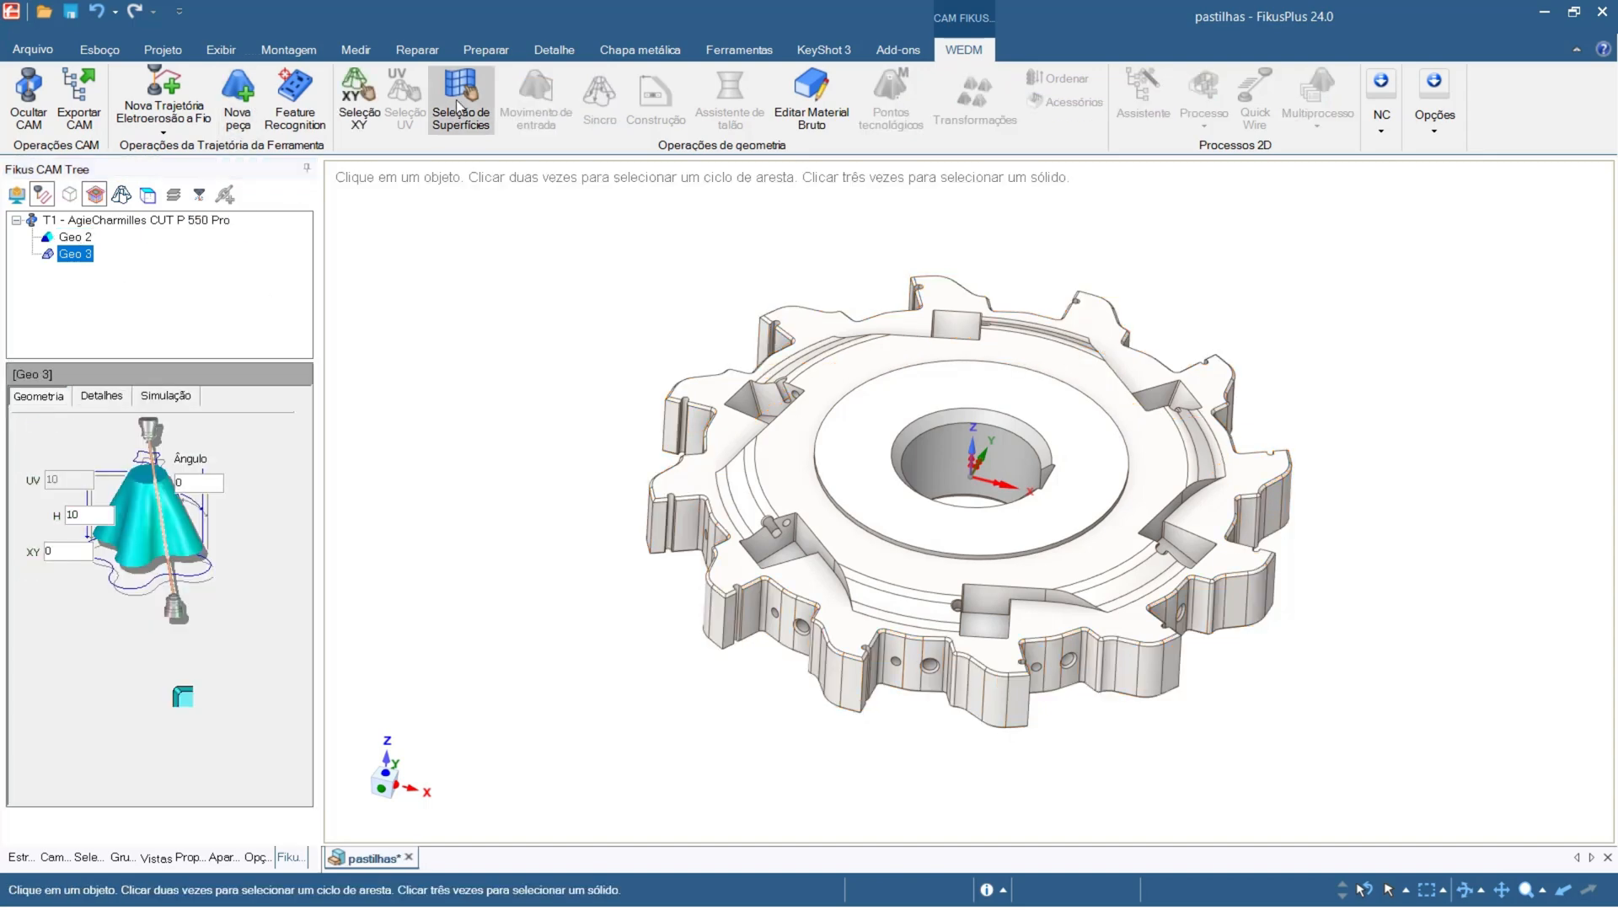
click(936, 452)
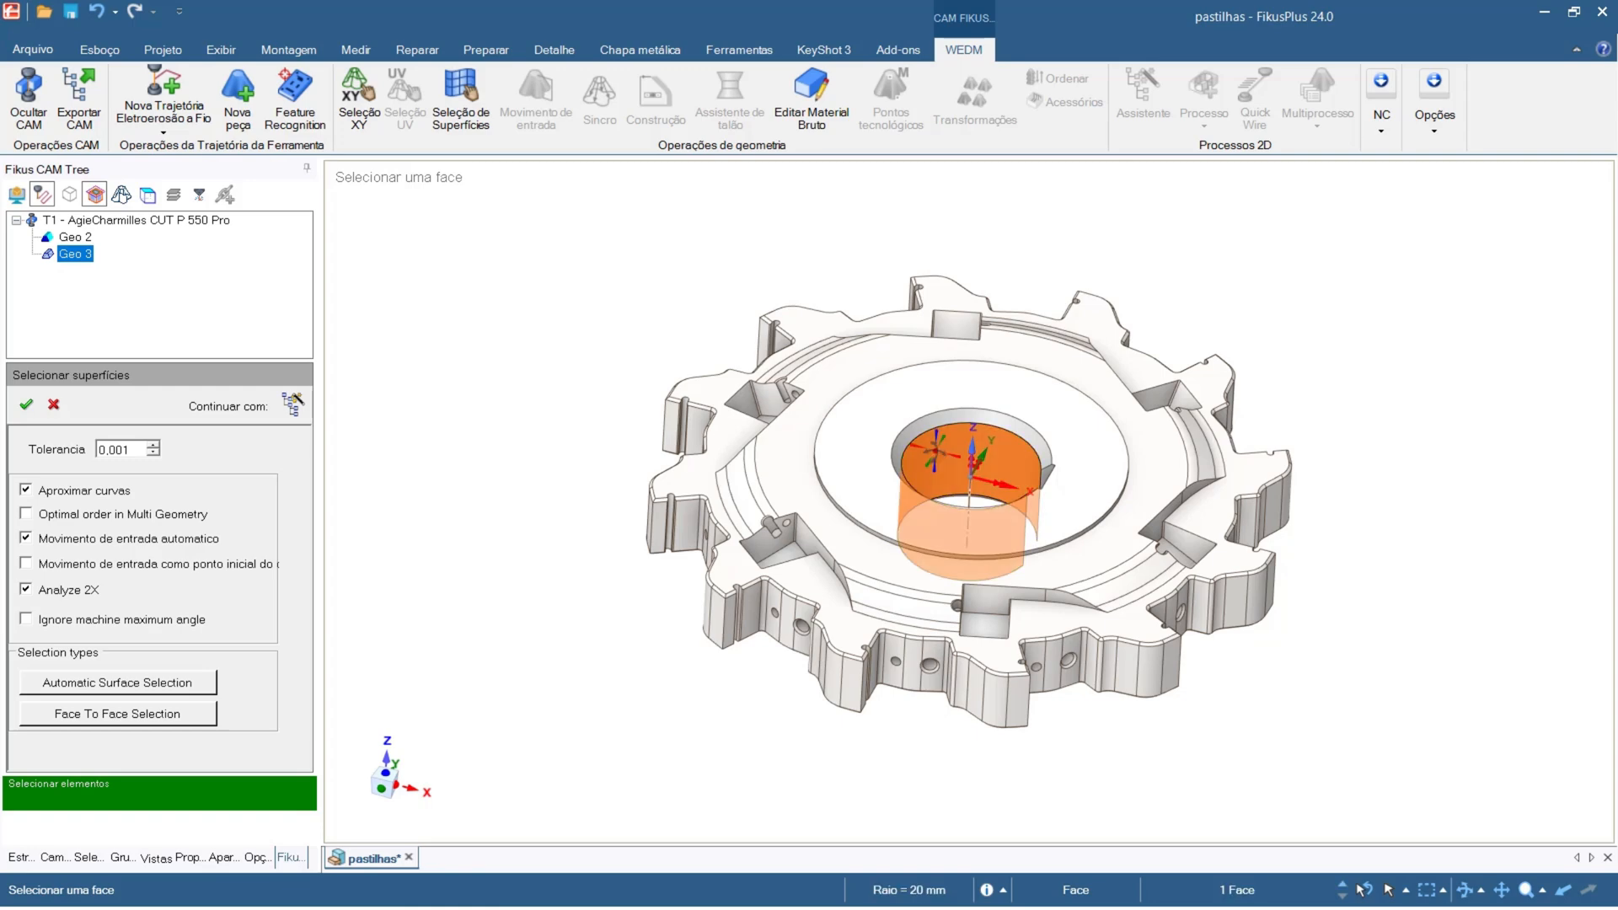
right_click(935, 452)
click(1045, 11)
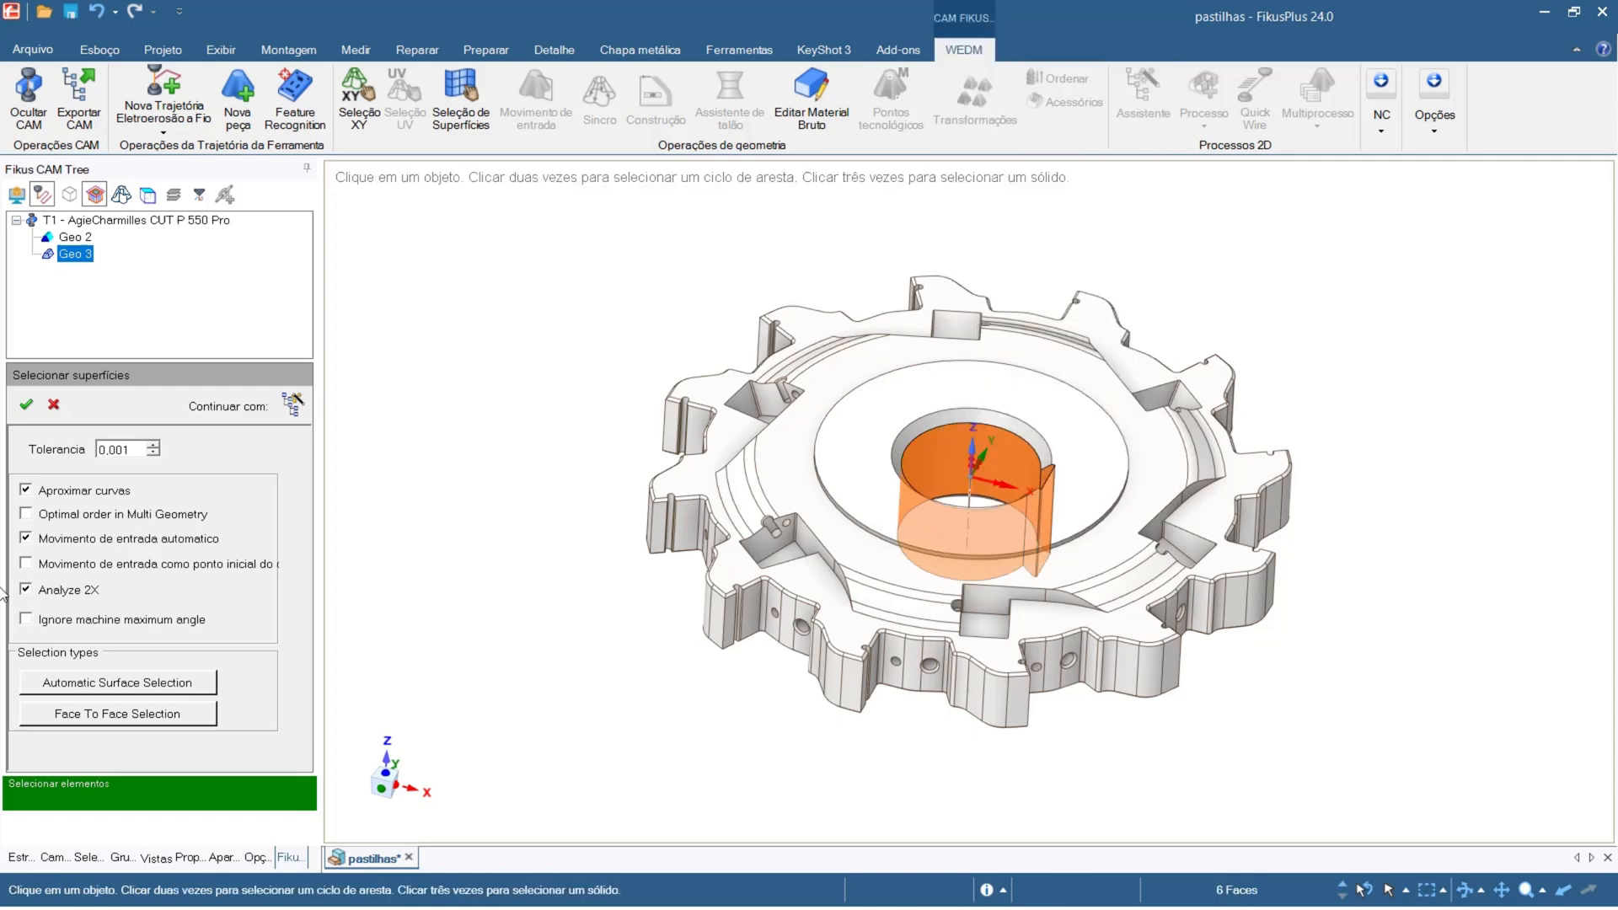
click(26, 407)
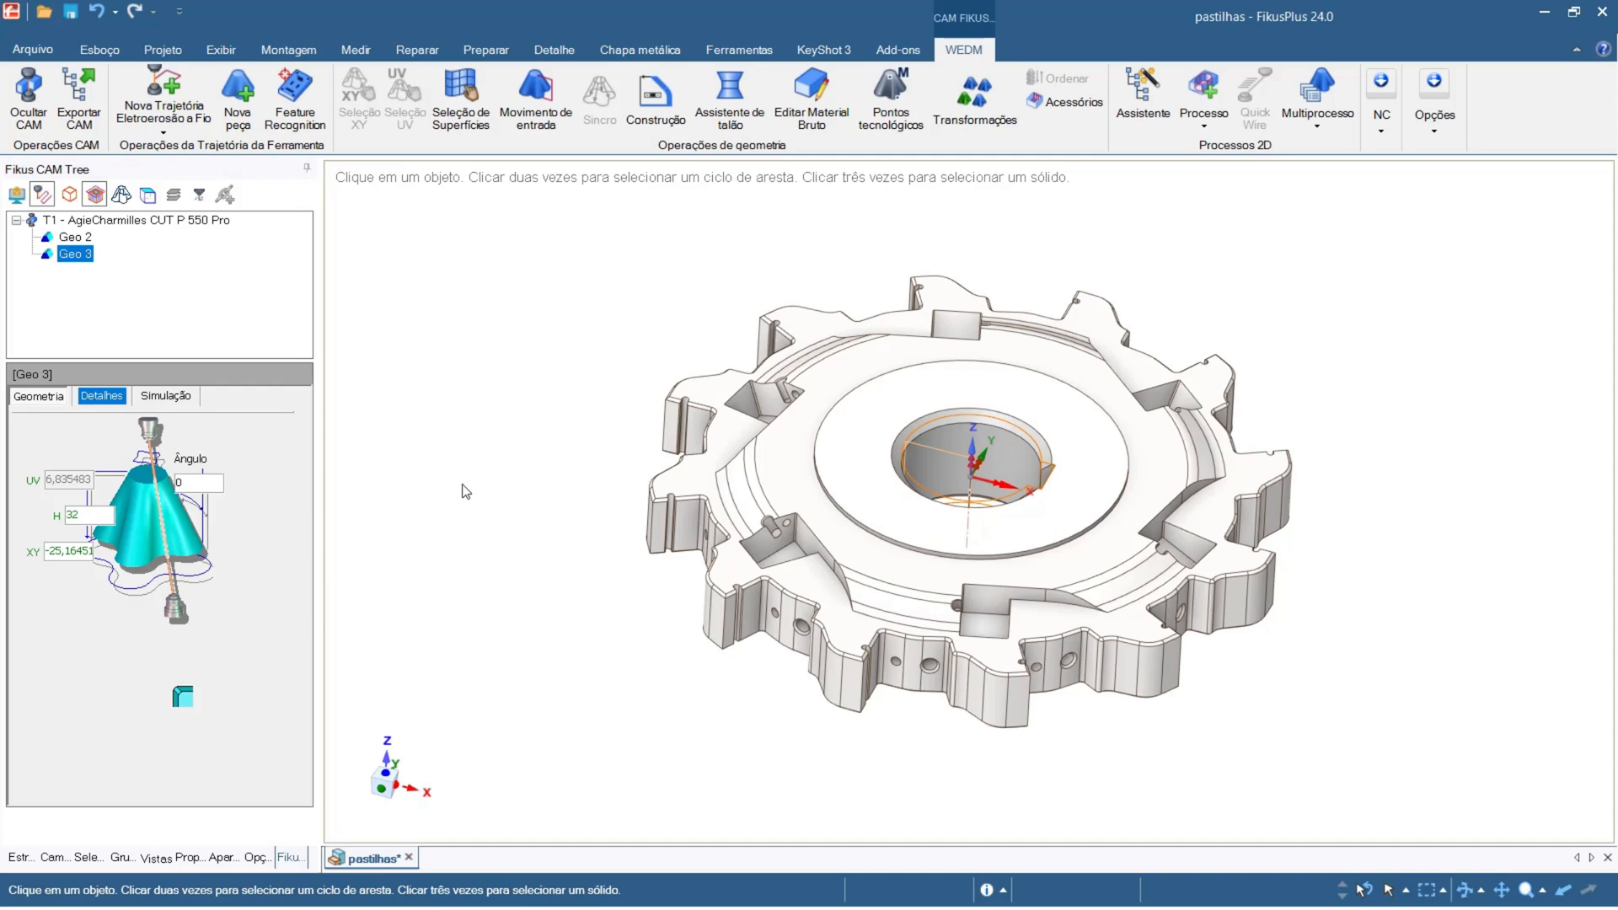
Start the cutting wizard for the outer contour, keeping the preset database, material, centering, part reference and AC Brass 900 0.25 wire settings.
click(82, 239)
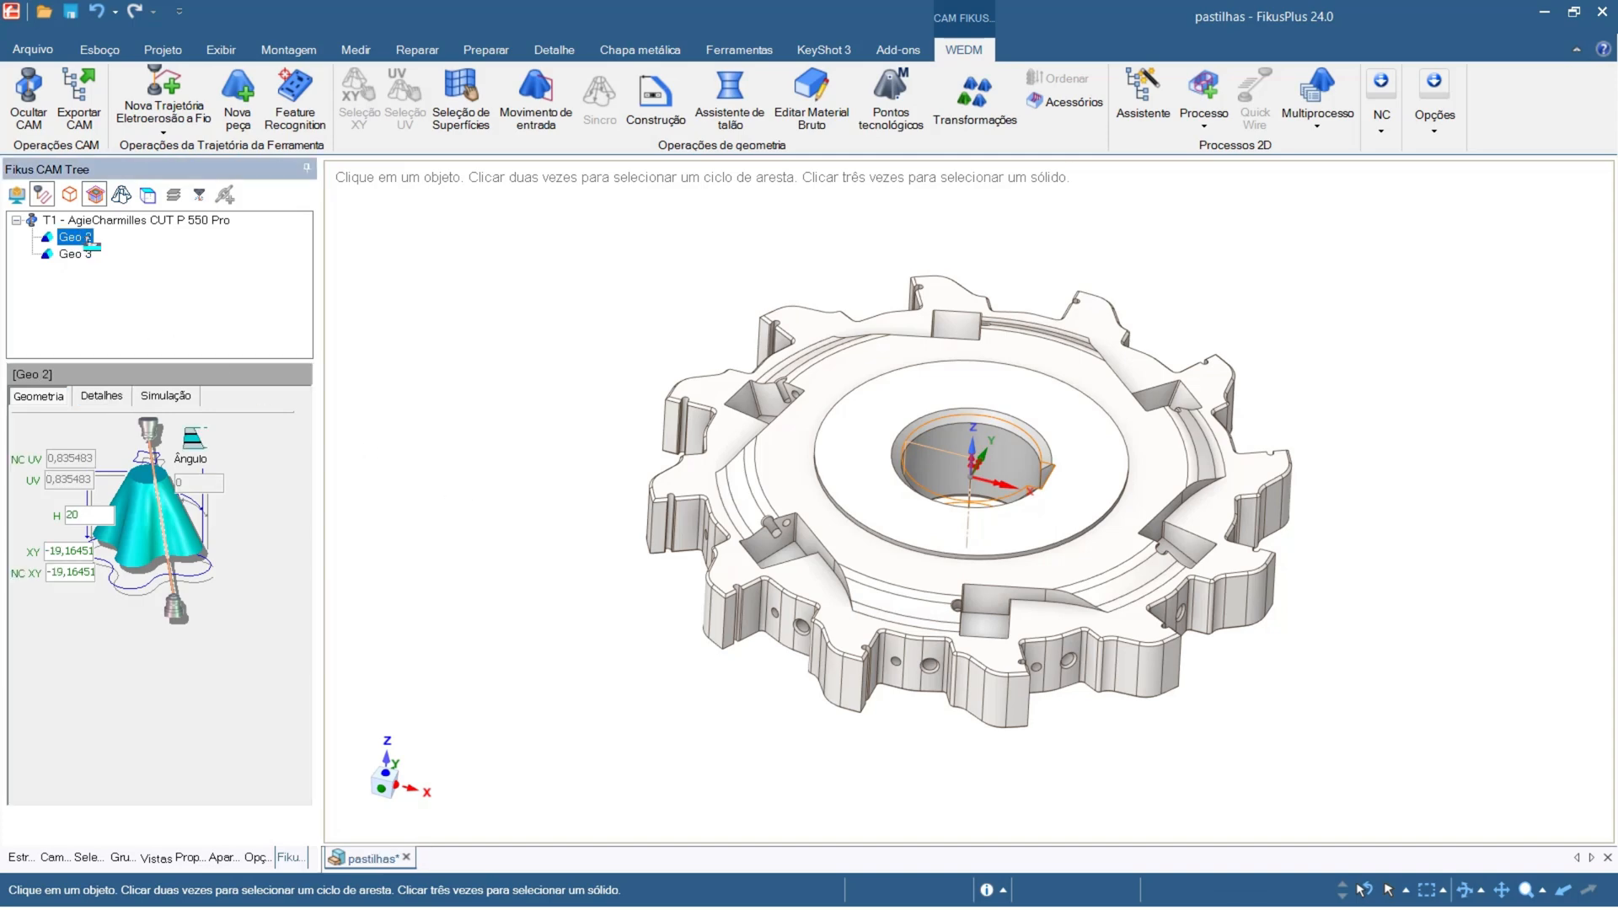
click(1139, 110)
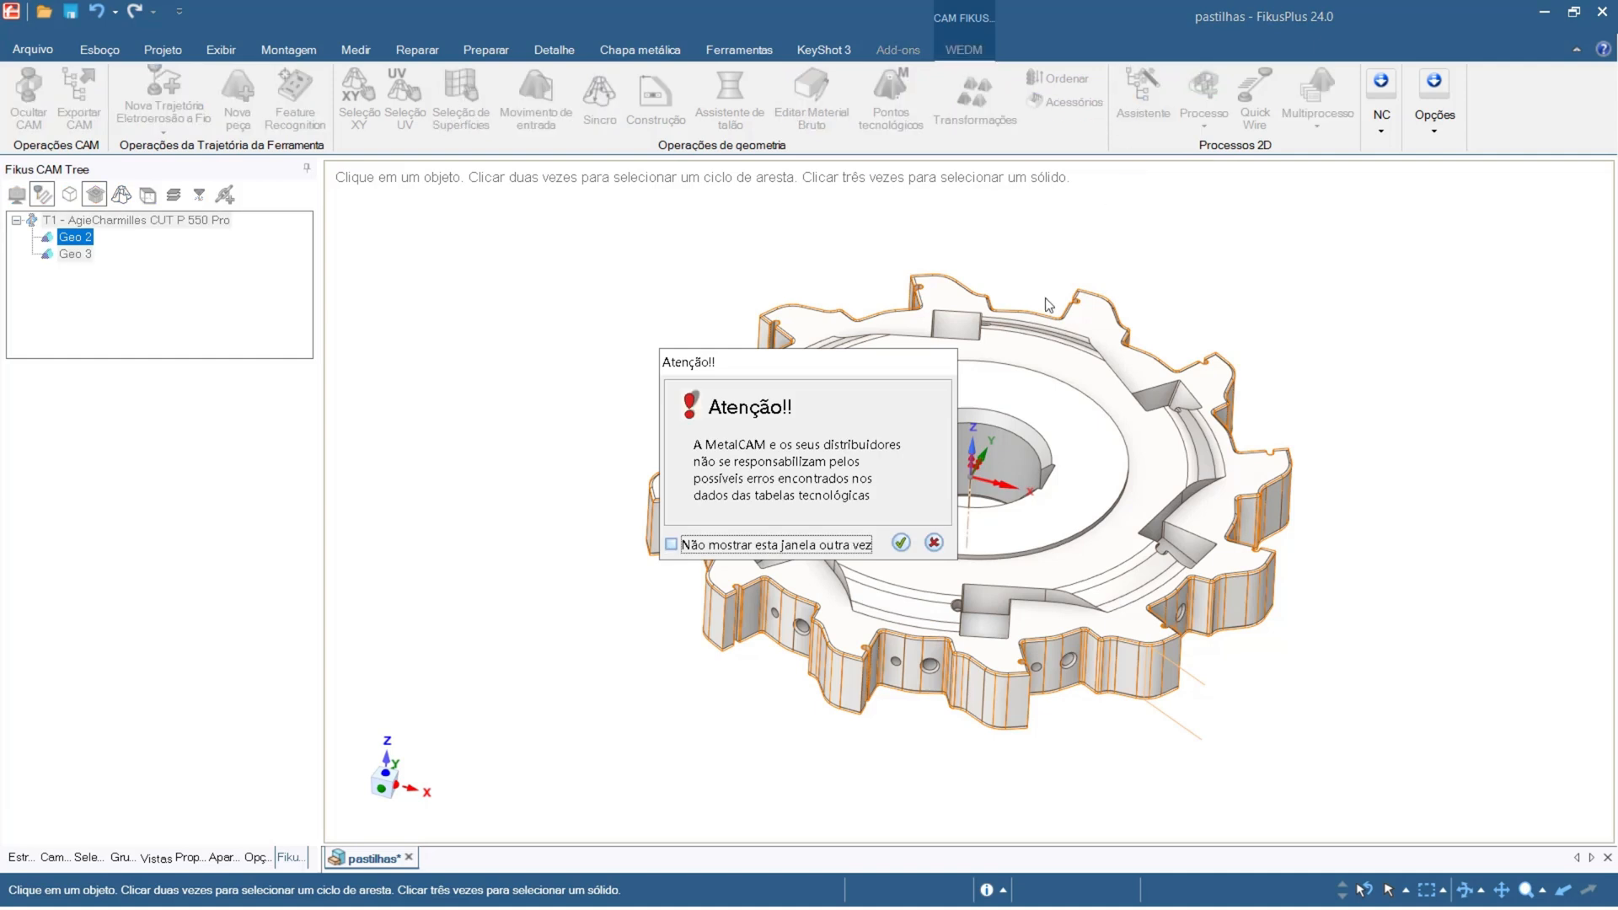
click(899, 543)
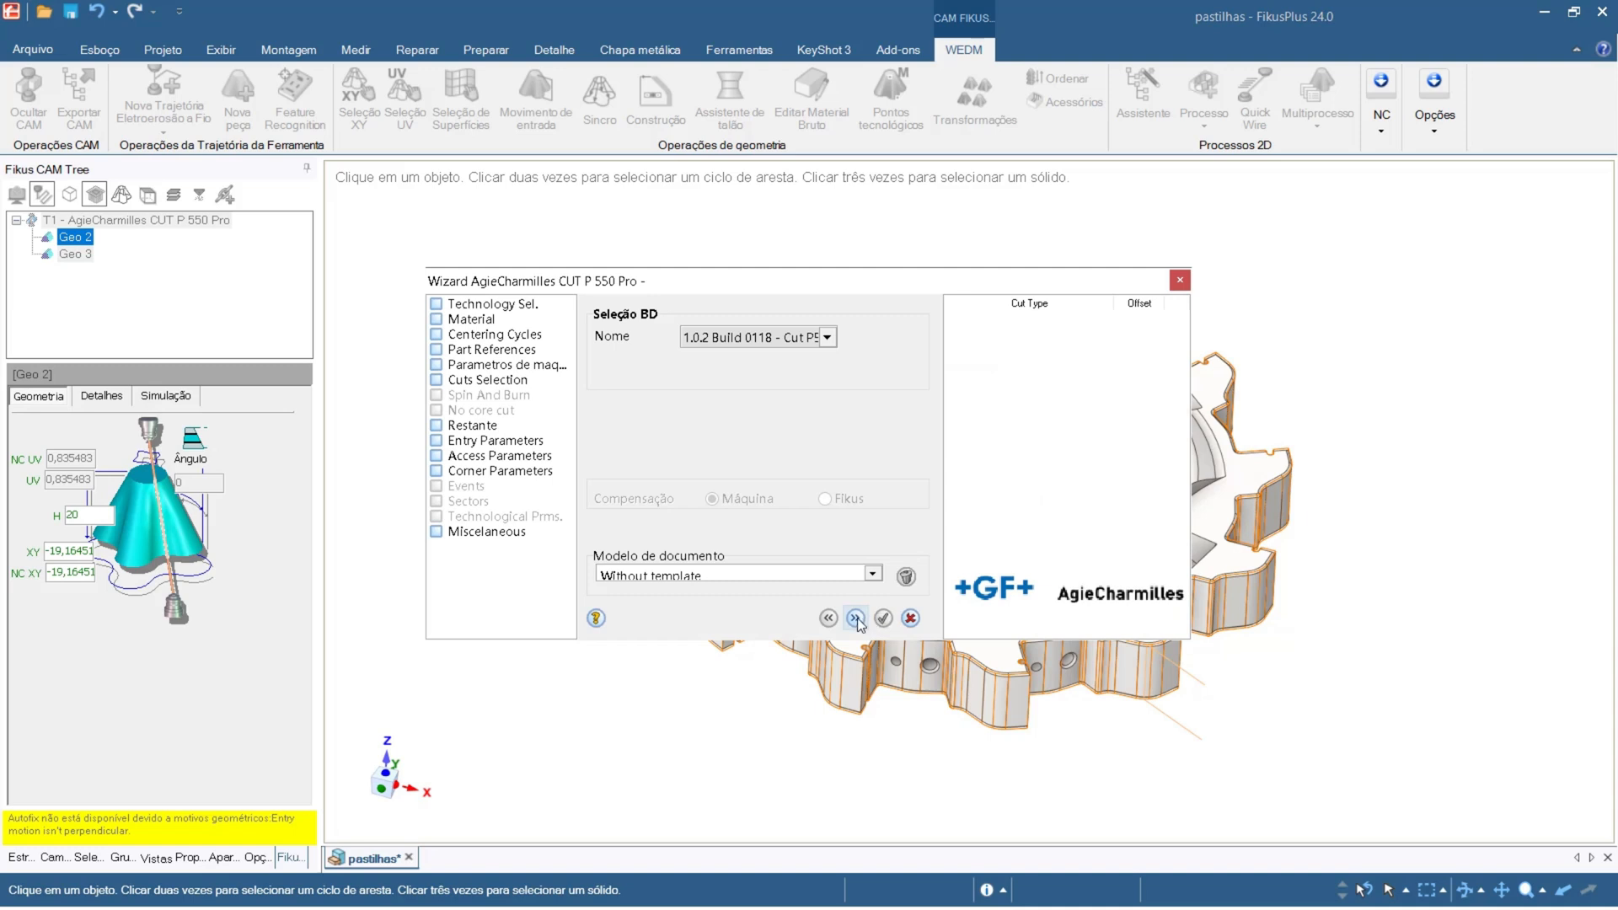
click(856, 619)
click(855, 619)
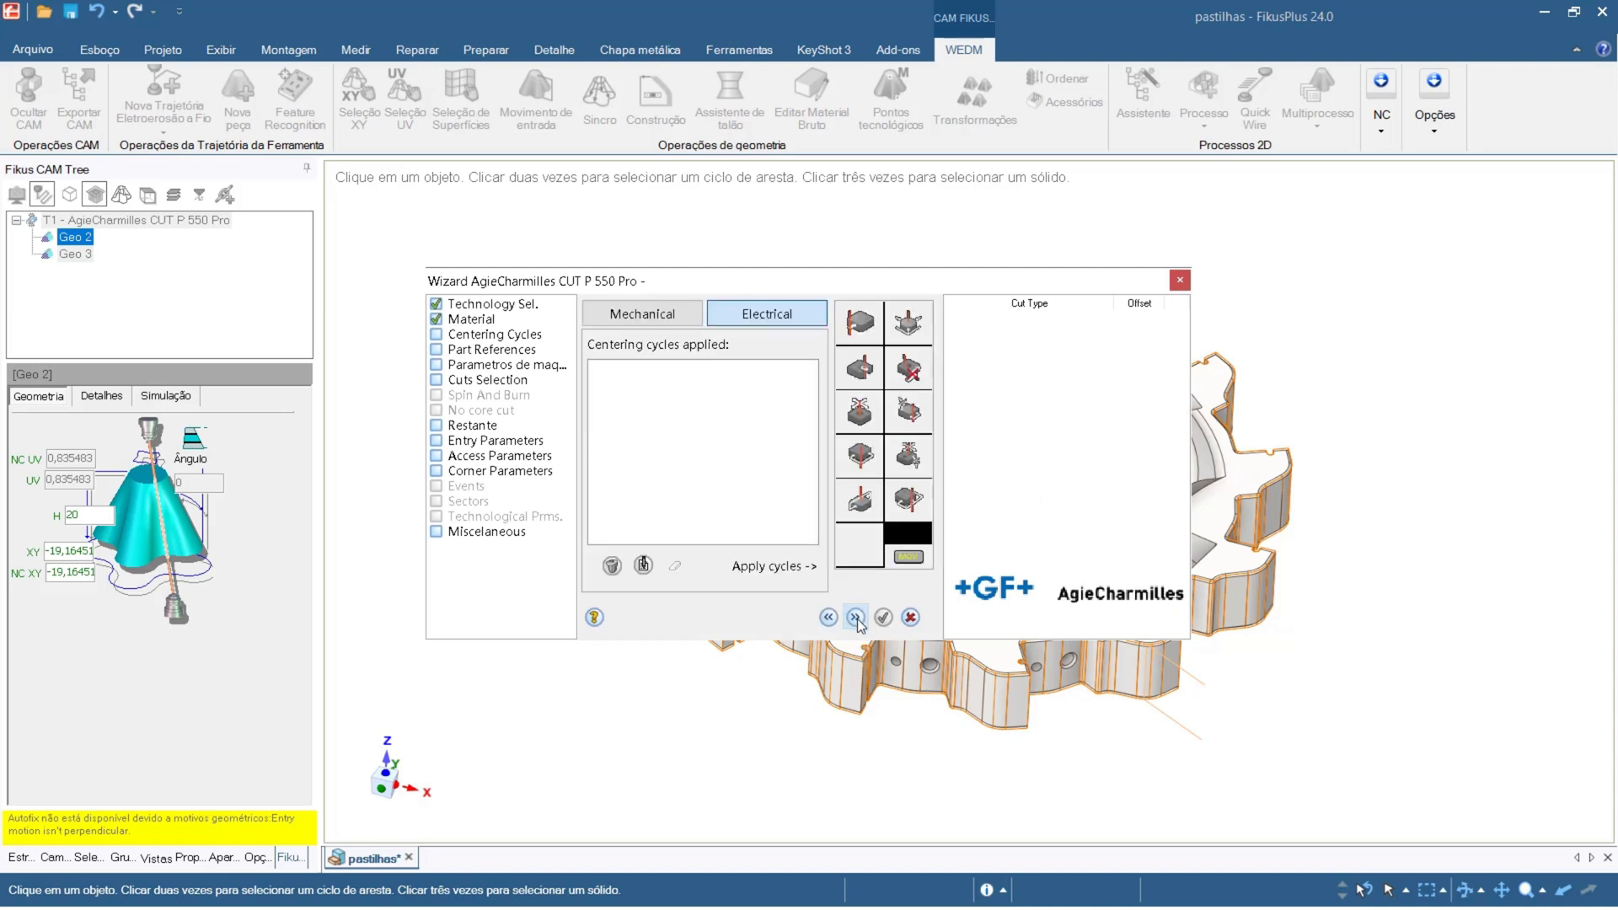
click(855, 619)
click(855, 619)
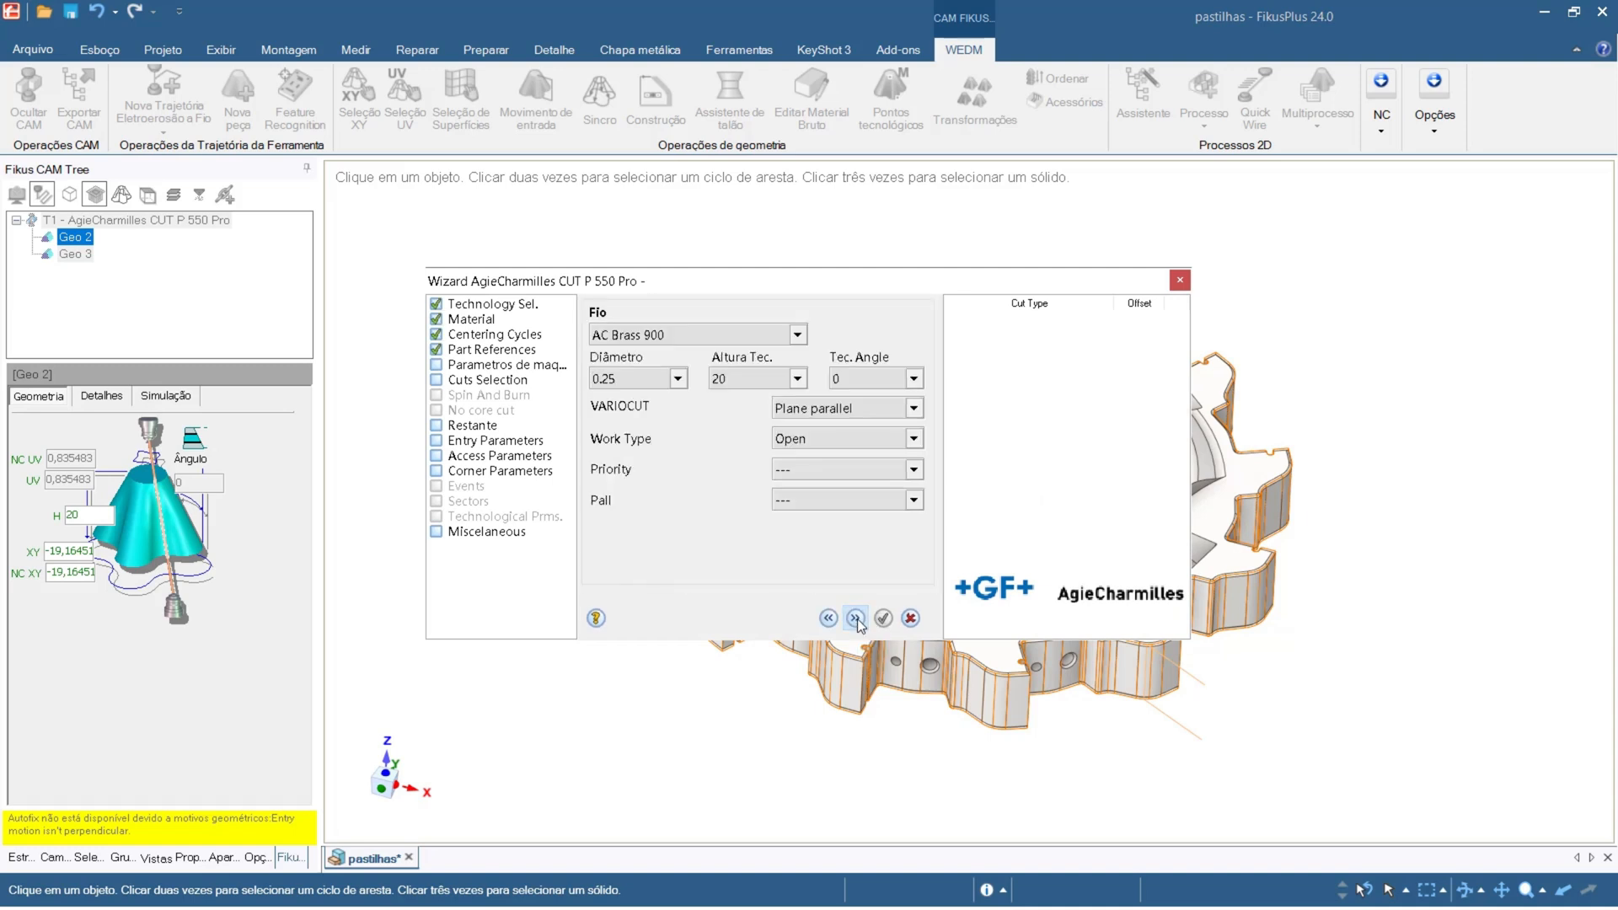
click(856, 619)
Choose the Hs + 1 Ns technology with Ra 2.8 and speed 4.24, and finish the wizard with the remaining preset settings.
click(729, 529)
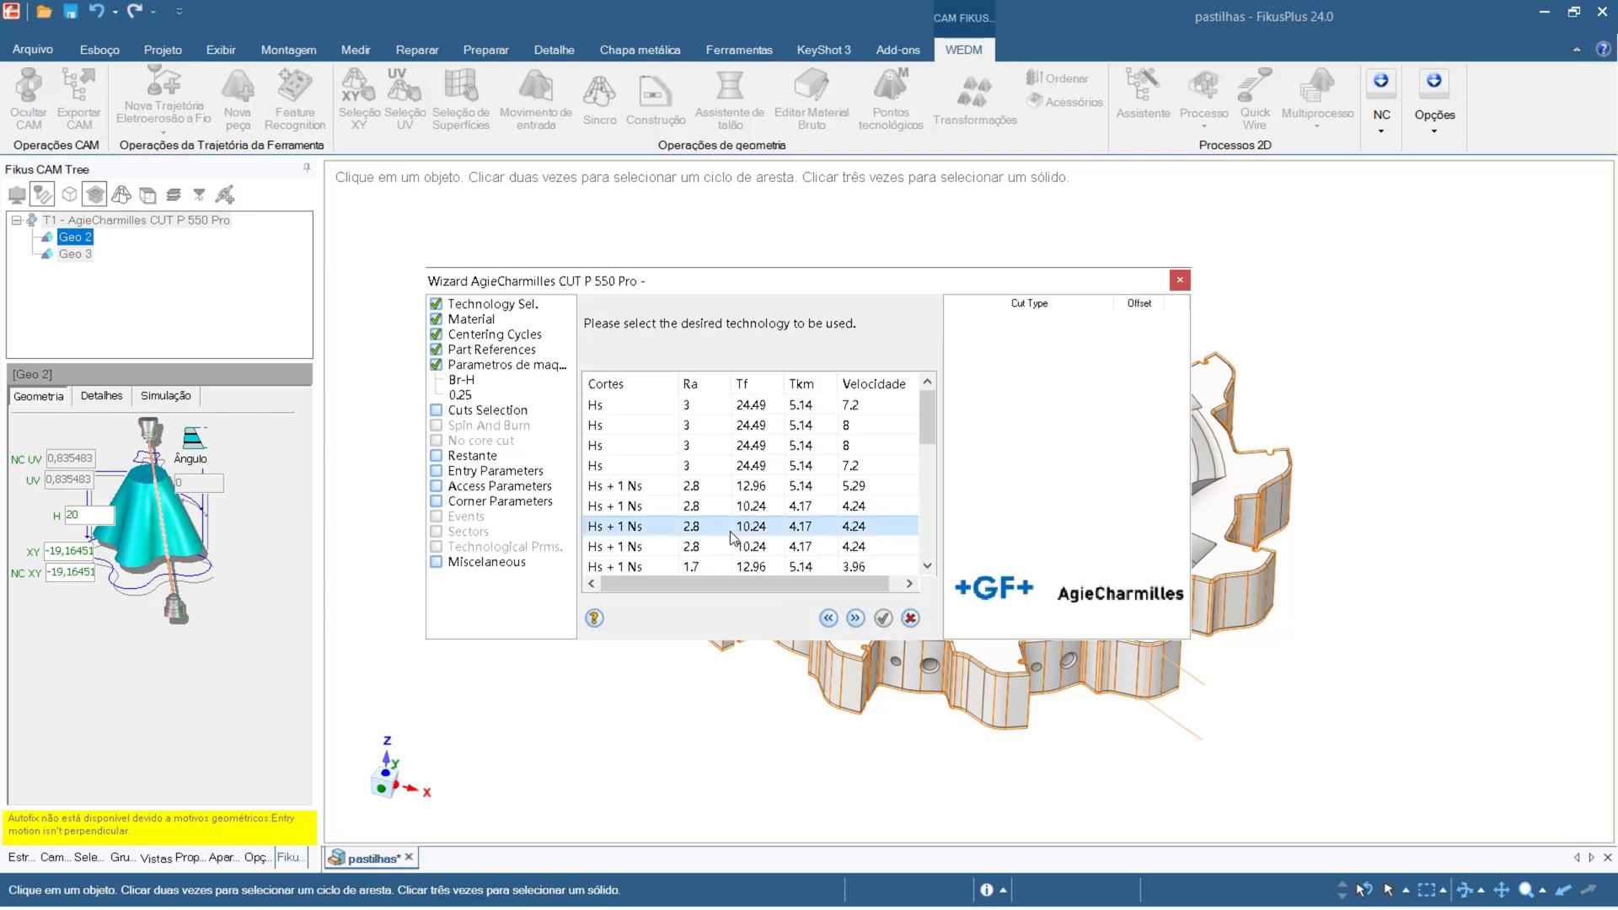
click(851, 619)
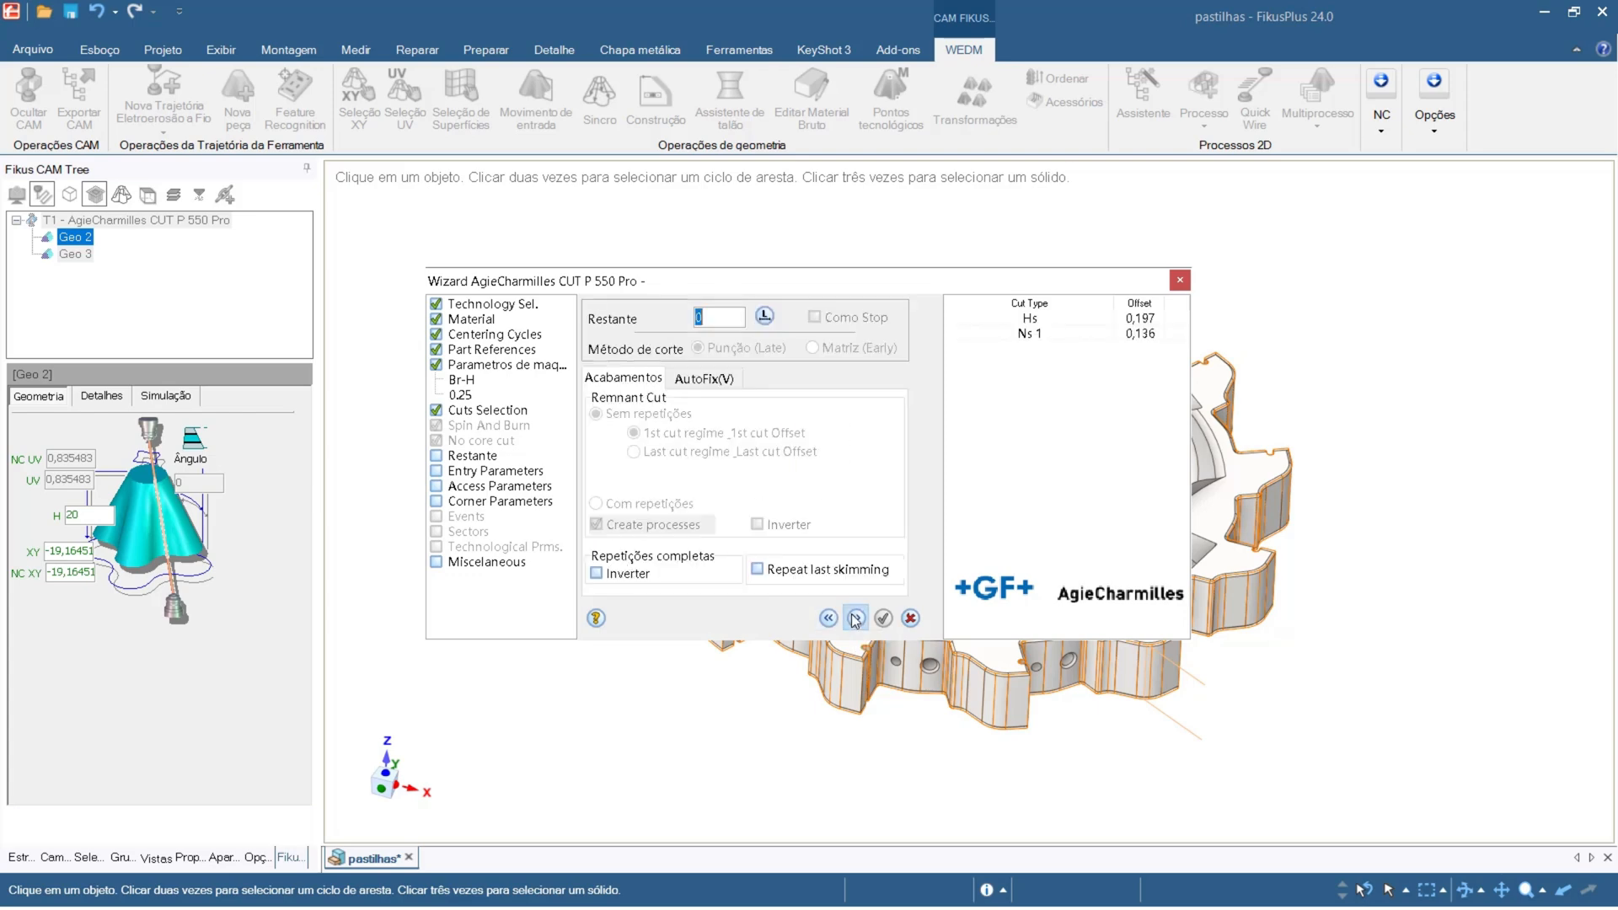
click(855, 619)
click(856, 618)
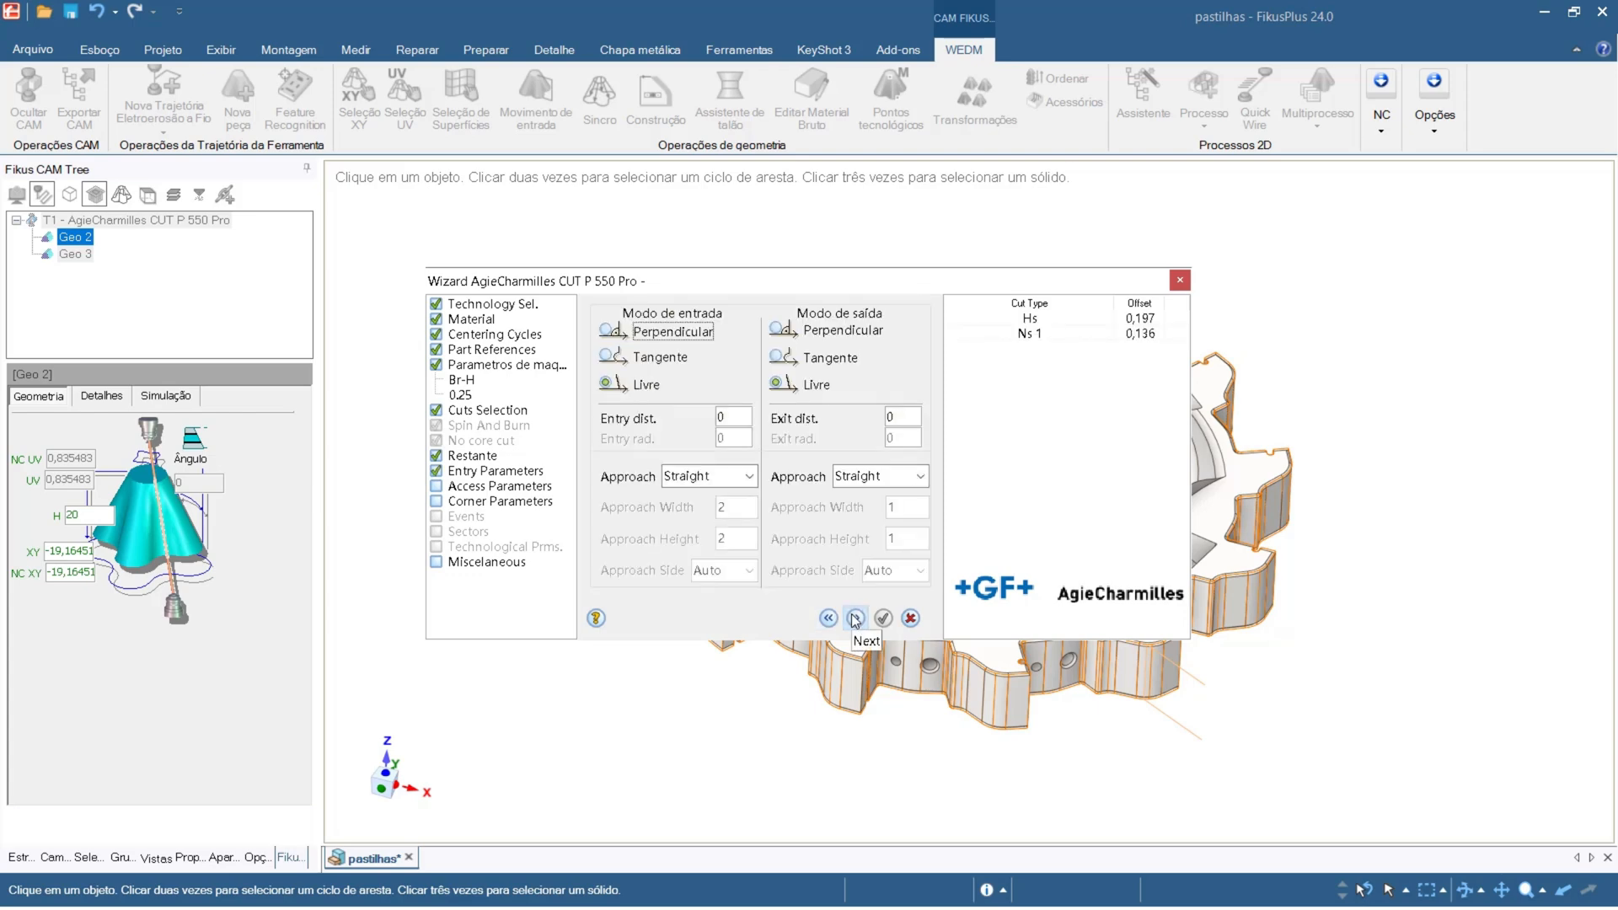
click(855, 619)
click(856, 619)
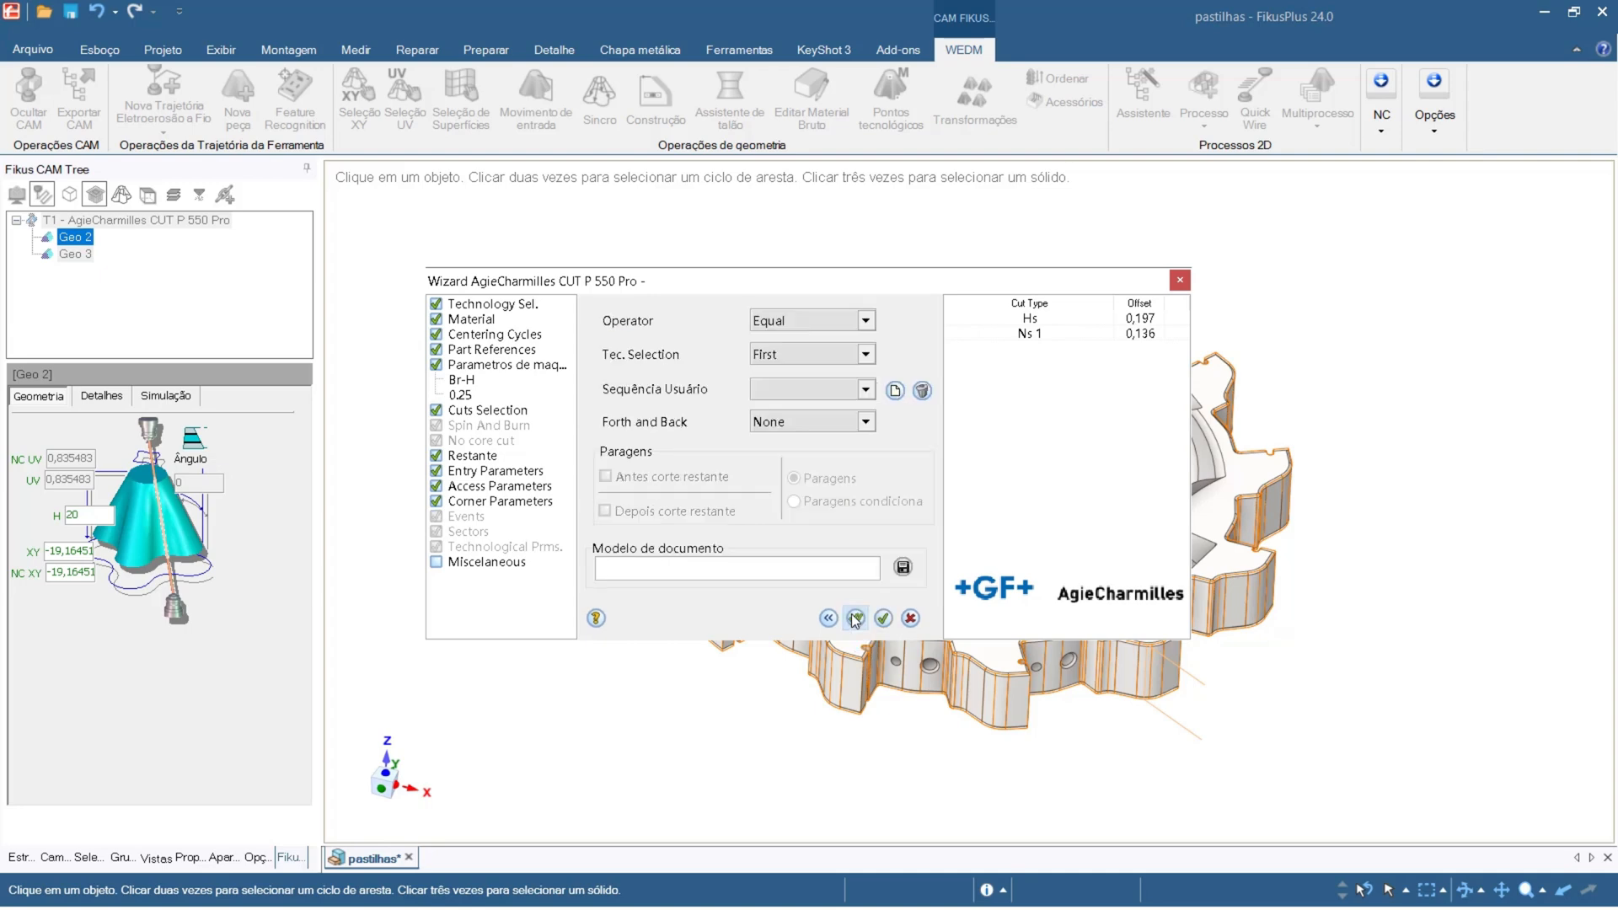
click(856, 619)
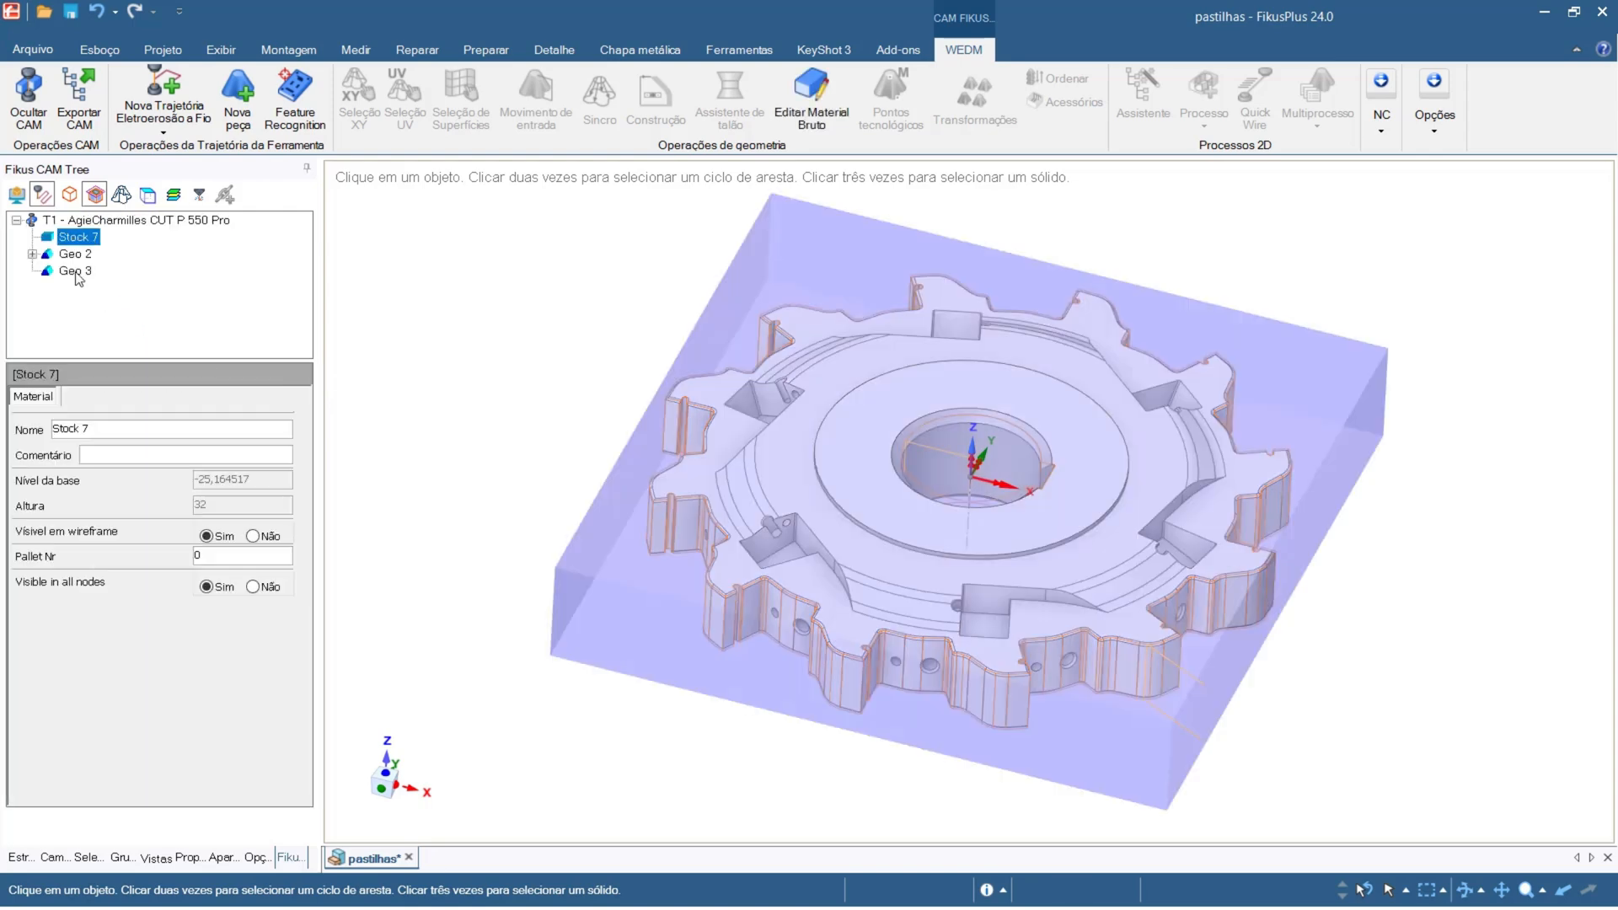
Start the cutting wizard for the keyed bore geometry, keeping the preset database, Steel material, centering, part reference and Br-H 0.25 wire settings.
click(76, 271)
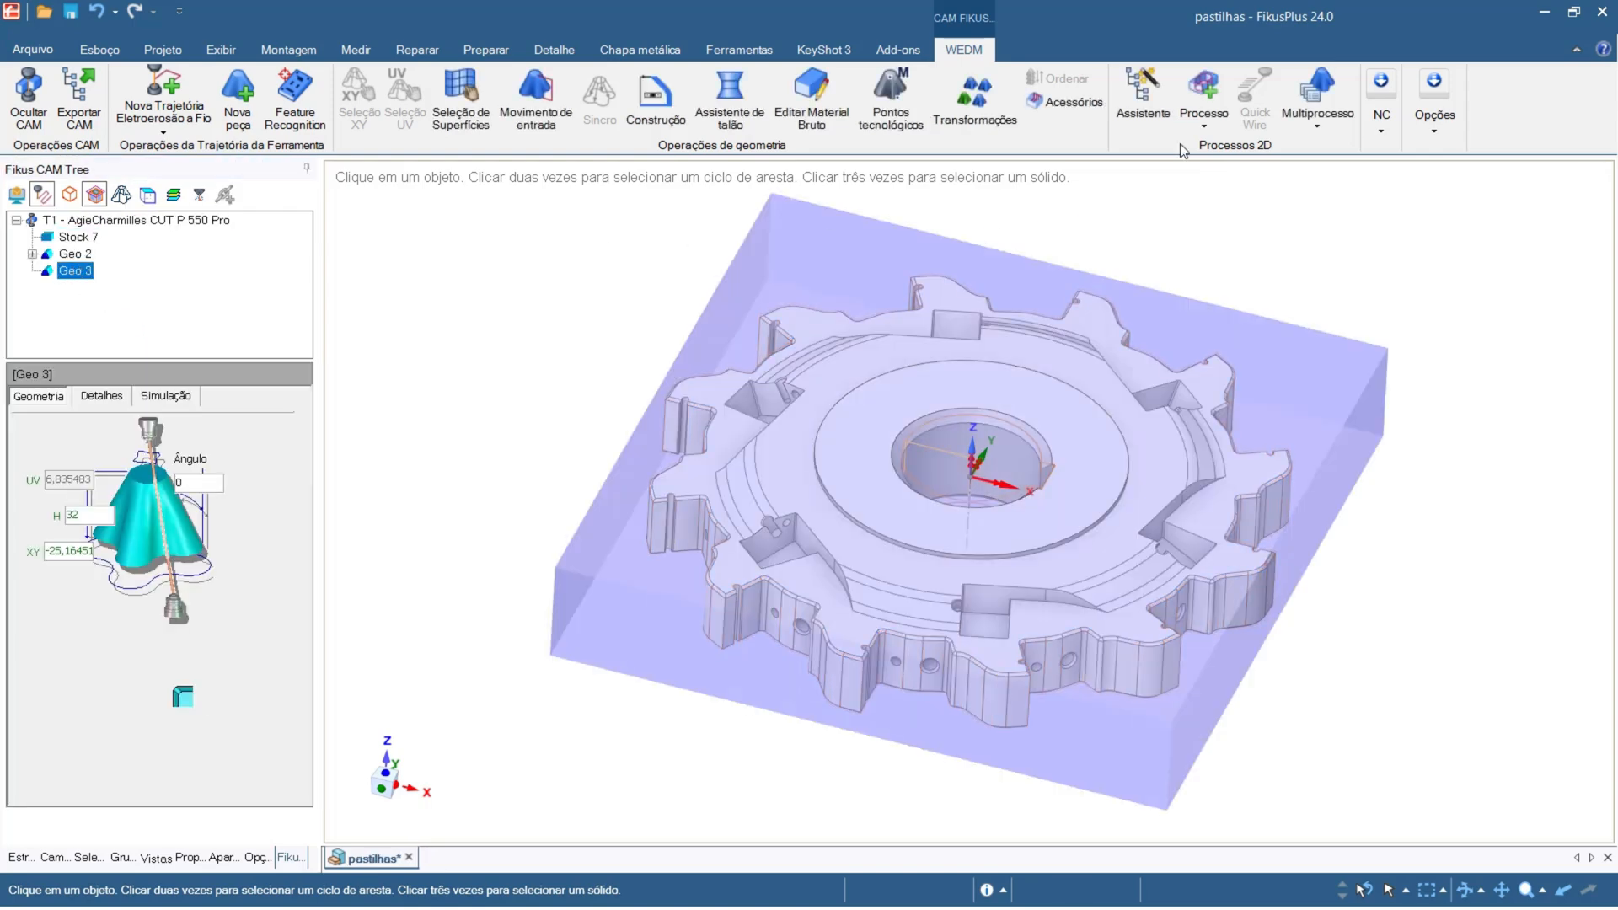
click(1140, 105)
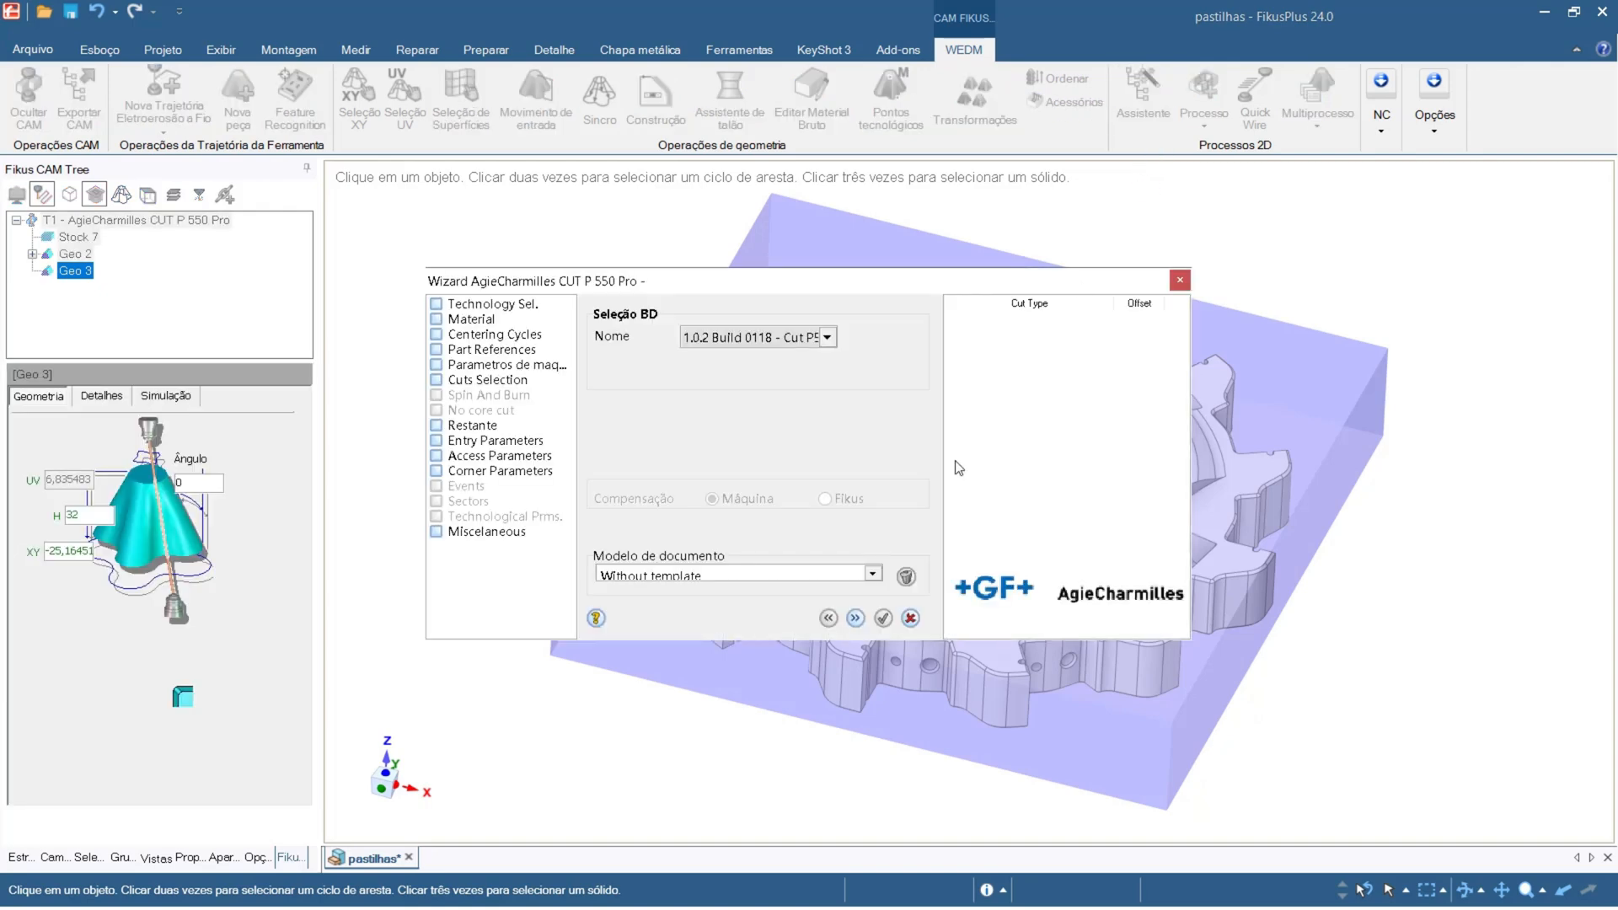
click(856, 619)
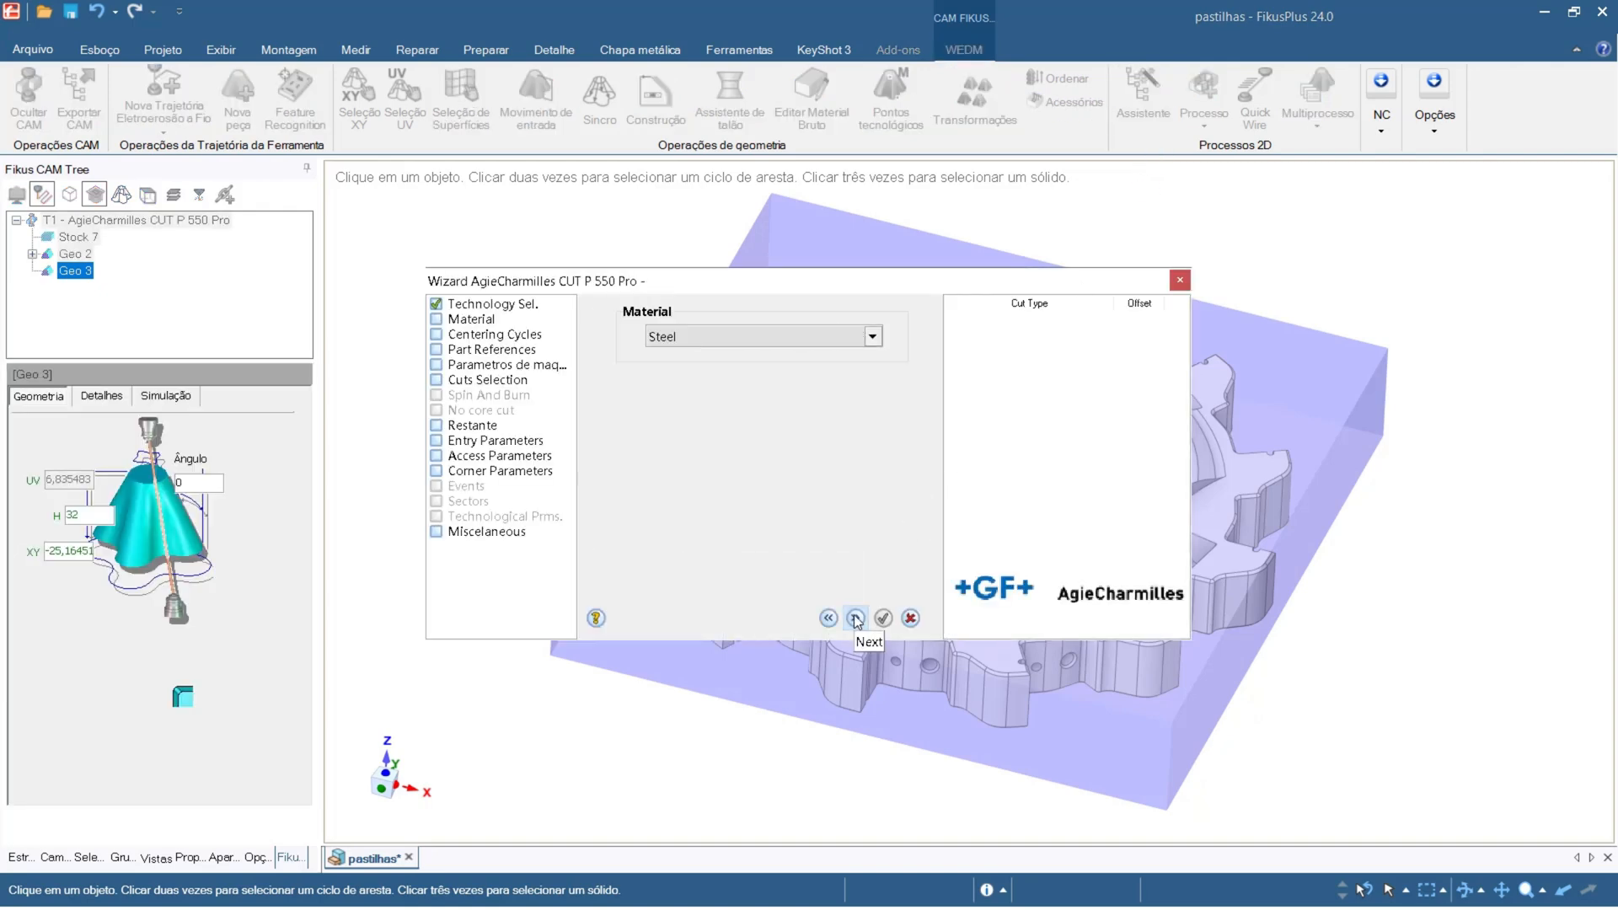
click(856, 618)
click(856, 619)
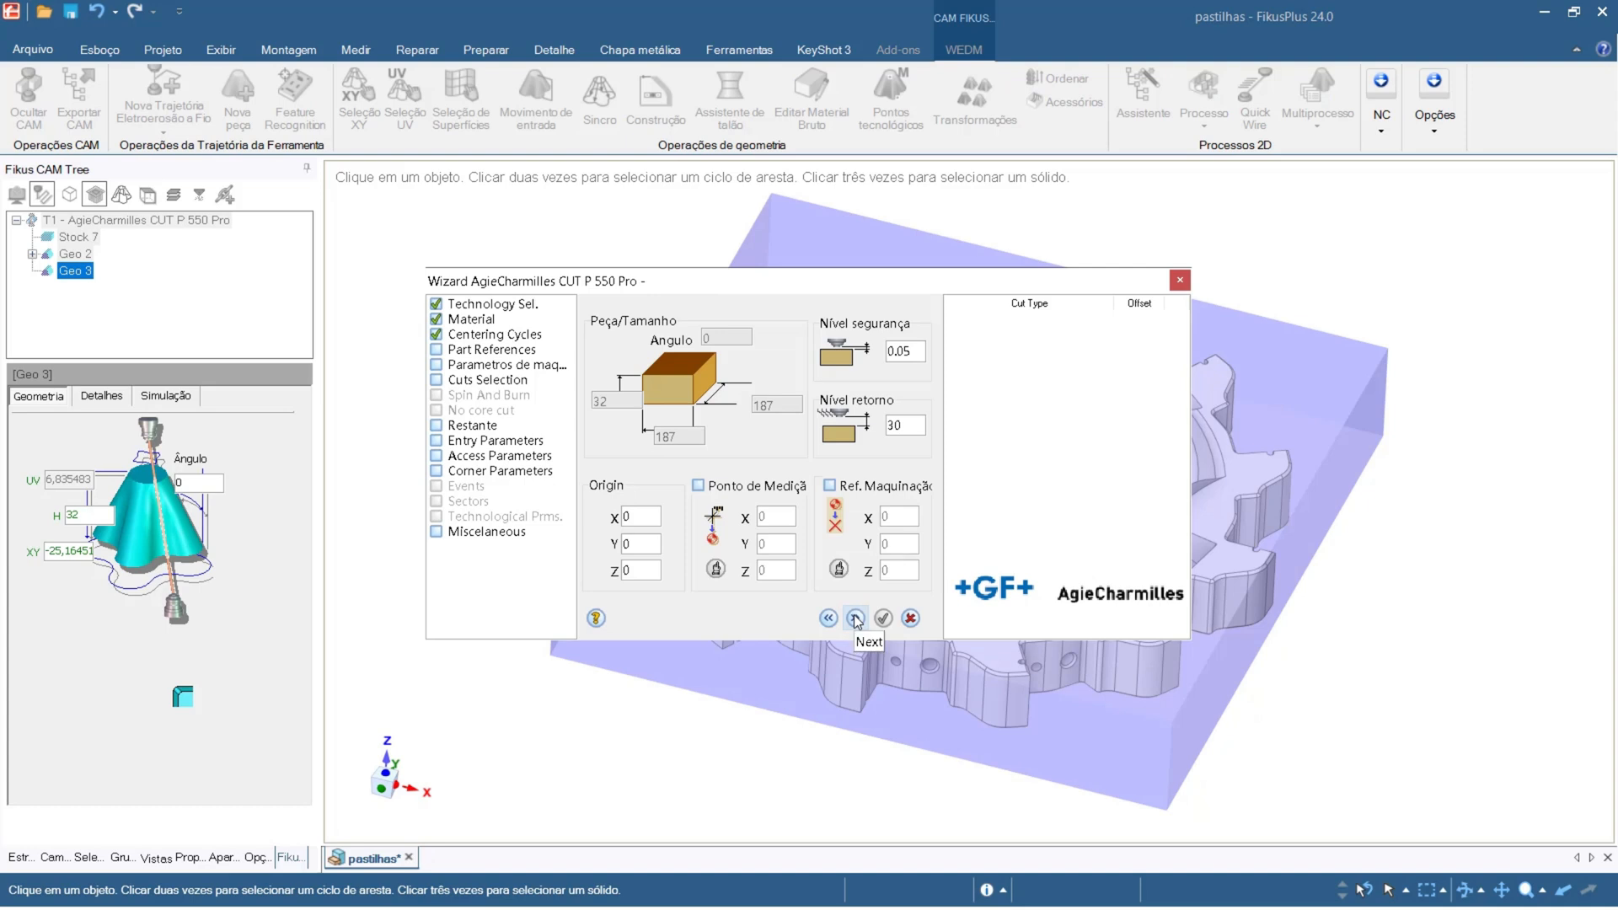
click(856, 619)
click(856, 619)
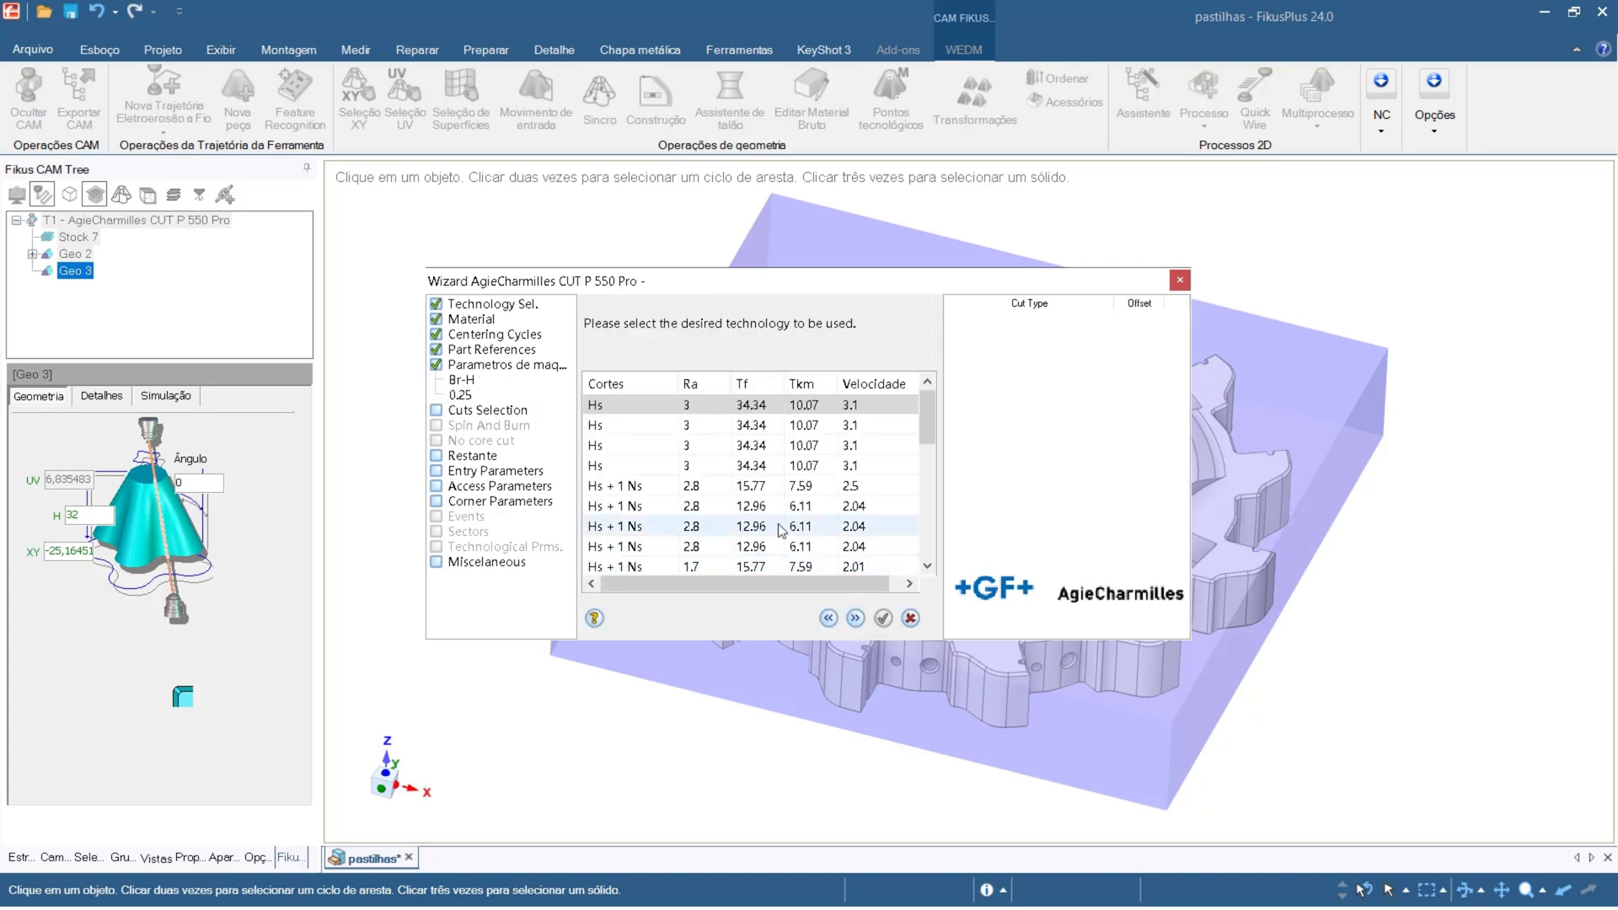
Choose the first Hs + 1 Ns technology with Ra 2.8 and speed 2.04, and finish the bore's wizard with the remaining preset settings.
click(851, 506)
click(856, 619)
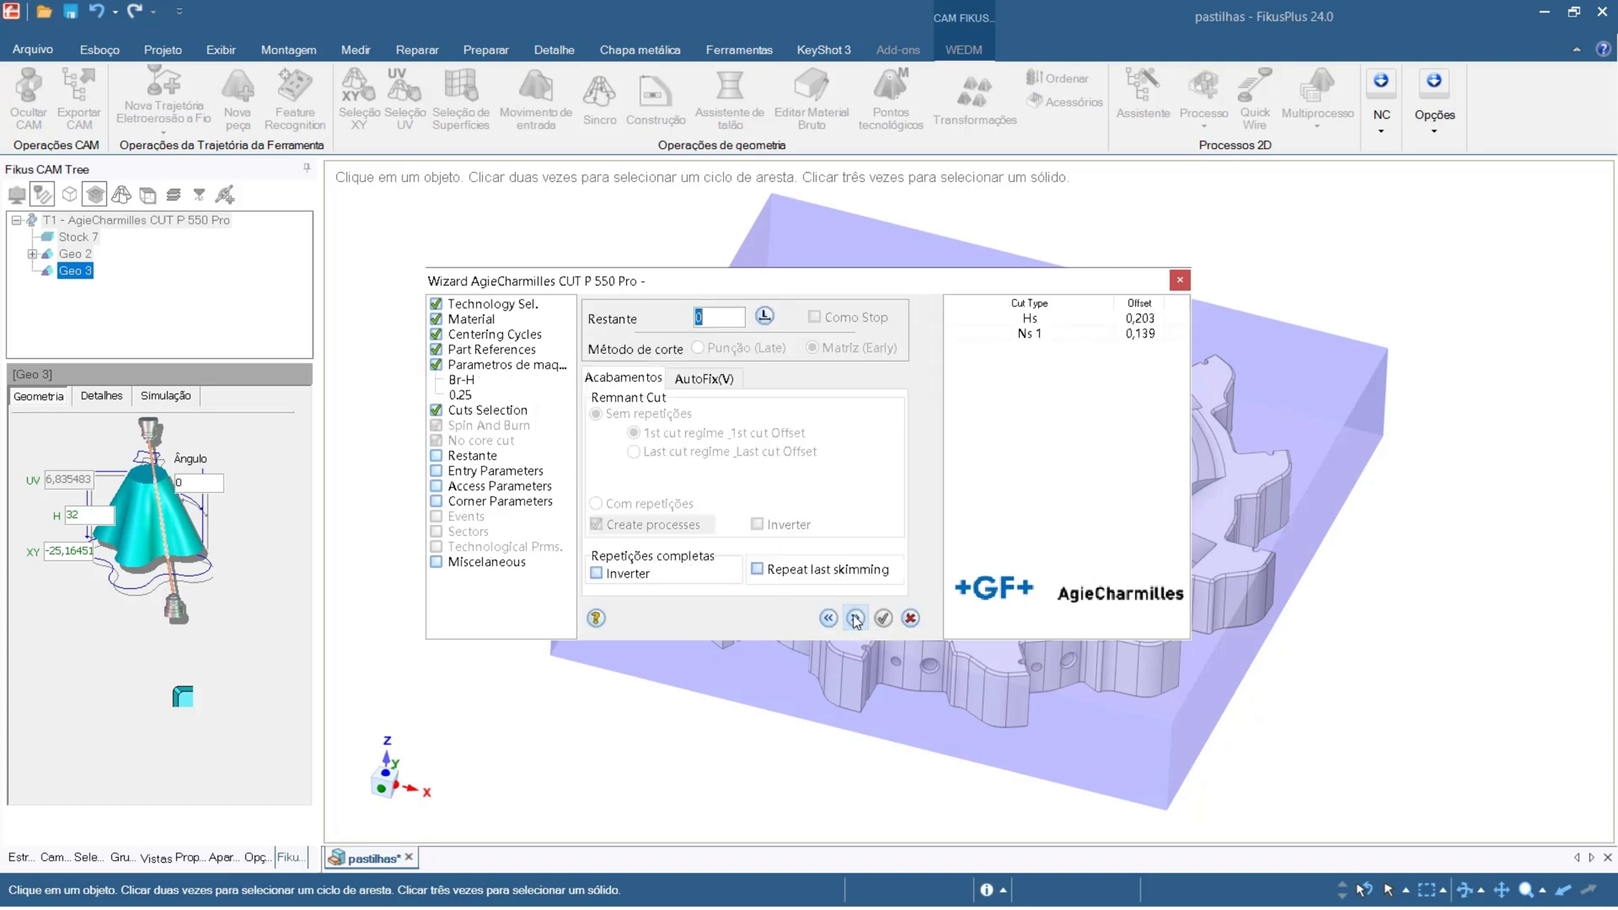
click(855, 619)
click(855, 619)
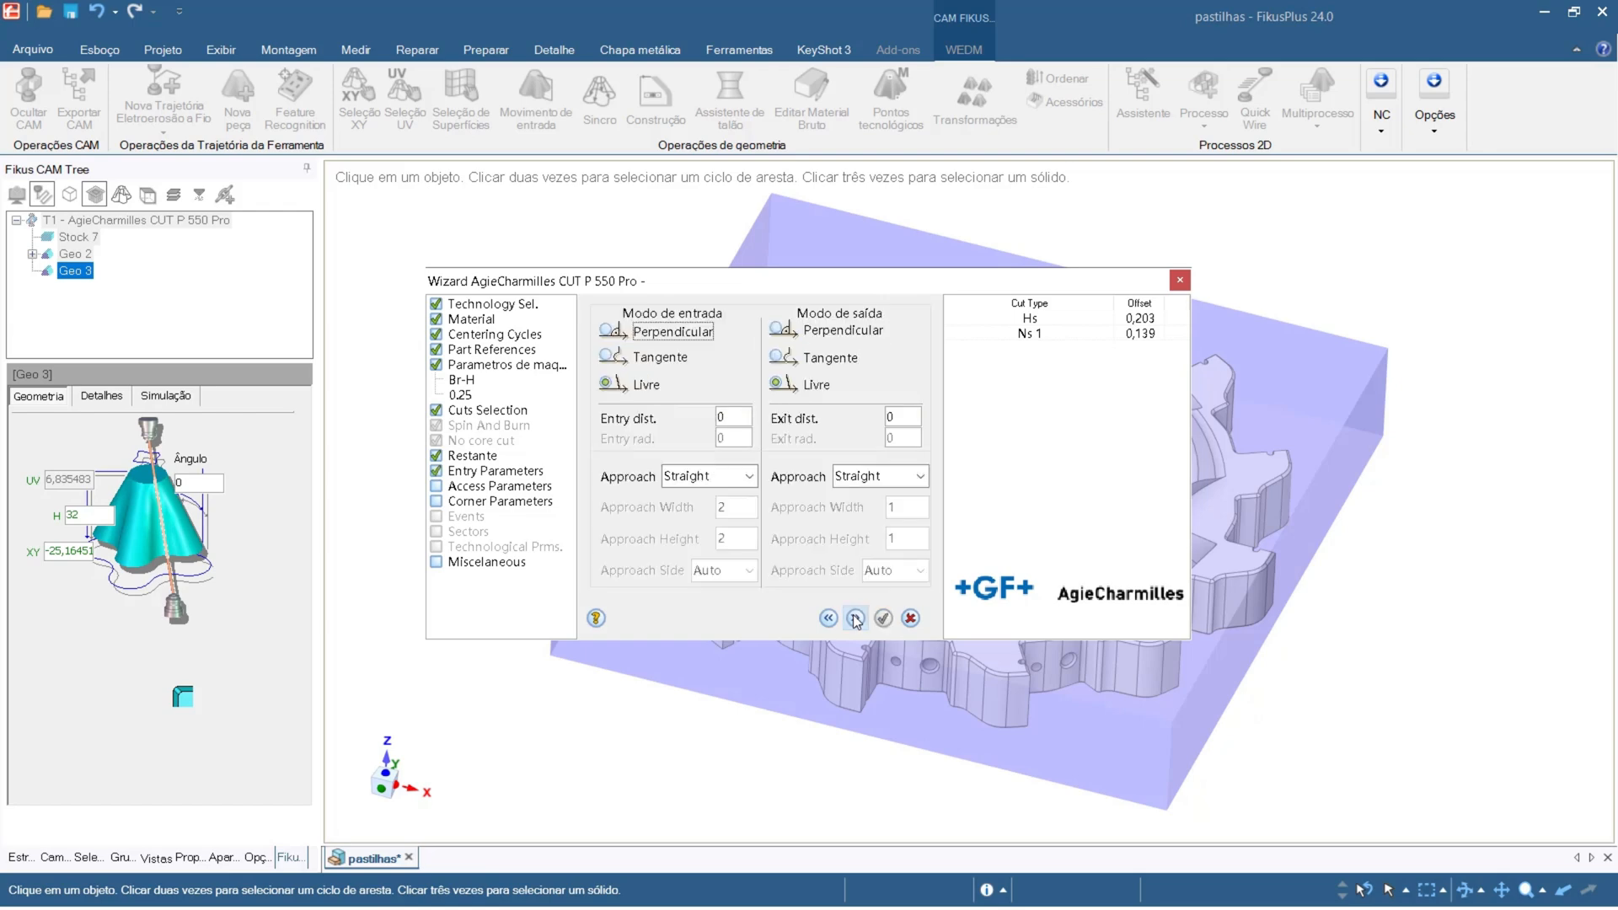
click(856, 618)
click(856, 618)
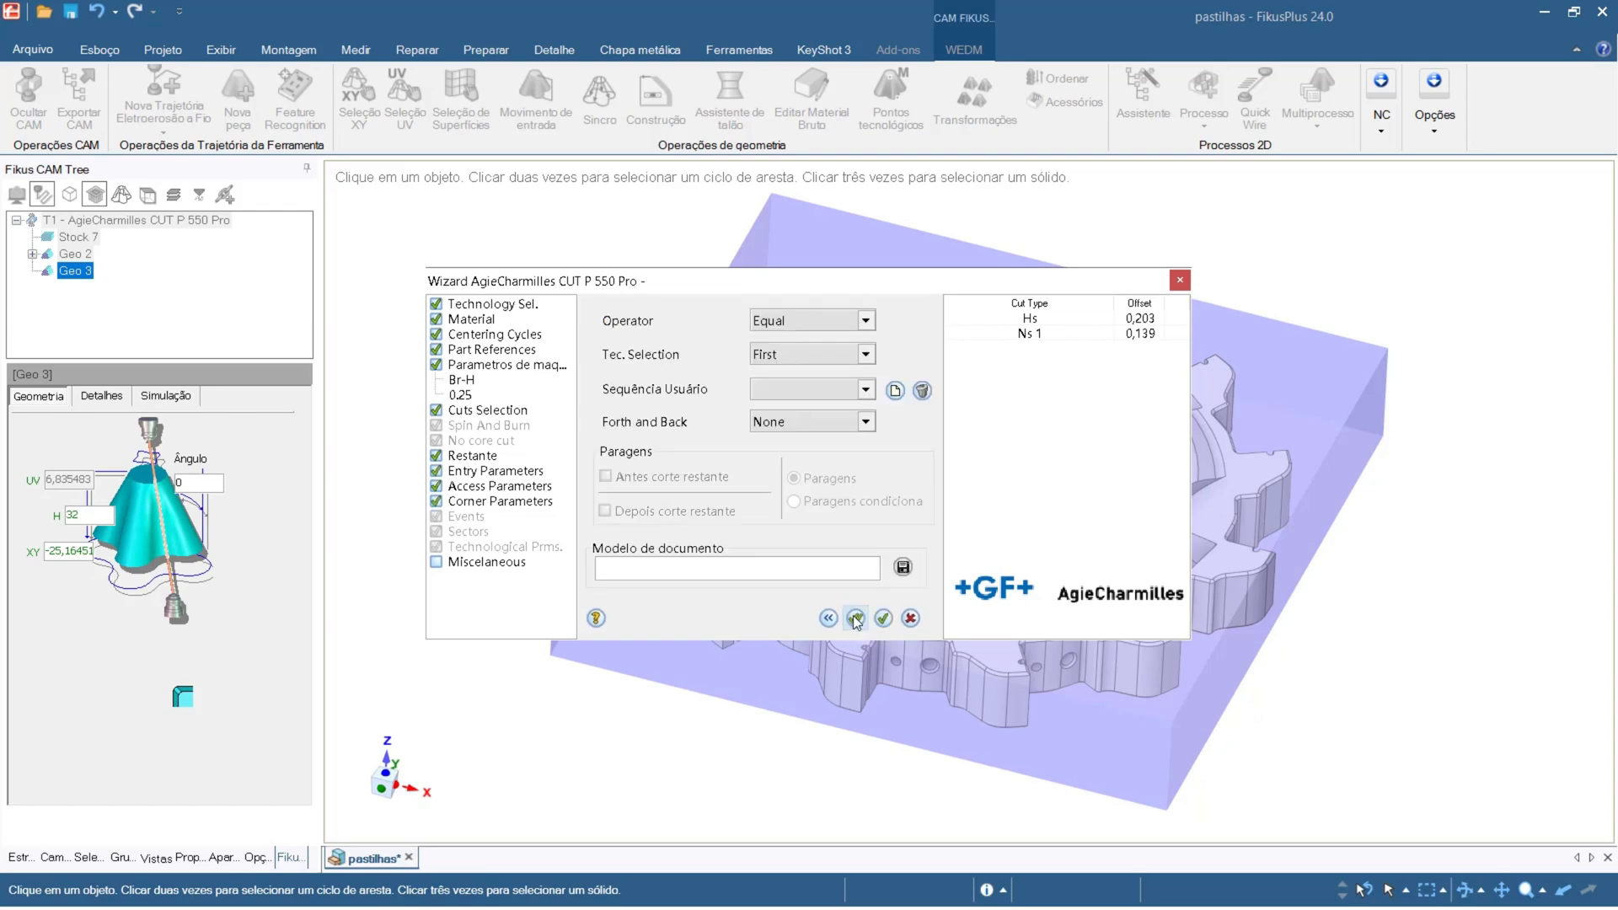
click(856, 619)
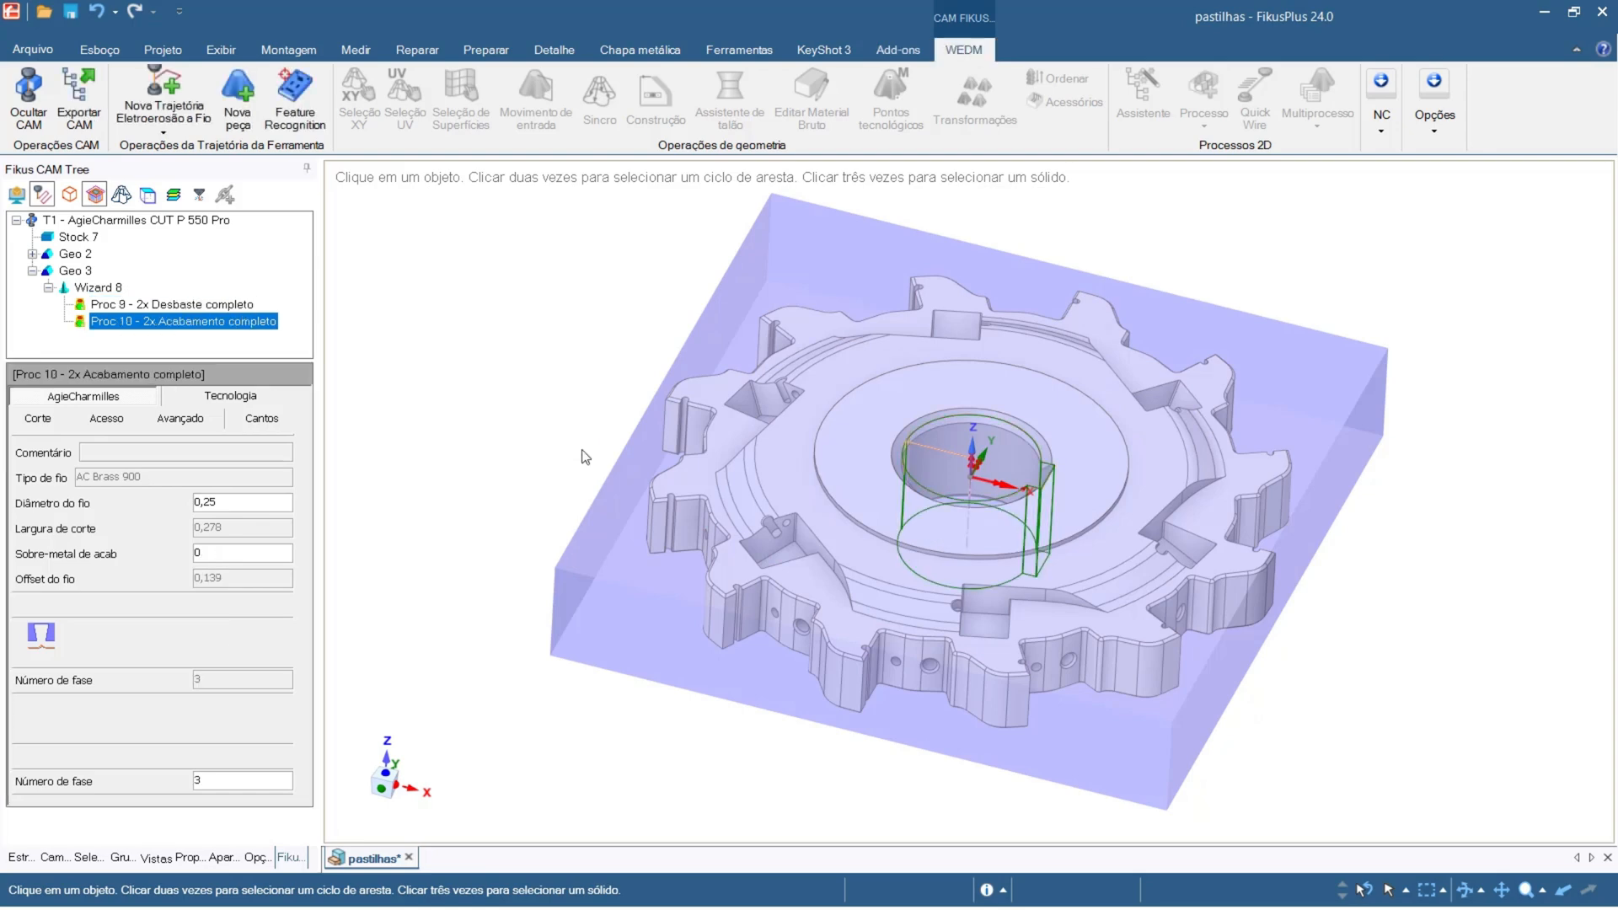
Recalculate the whole AgieCharmilles CUT P 550 Pro toolpath and open its Workpiece Simulation.
right_click(116, 222)
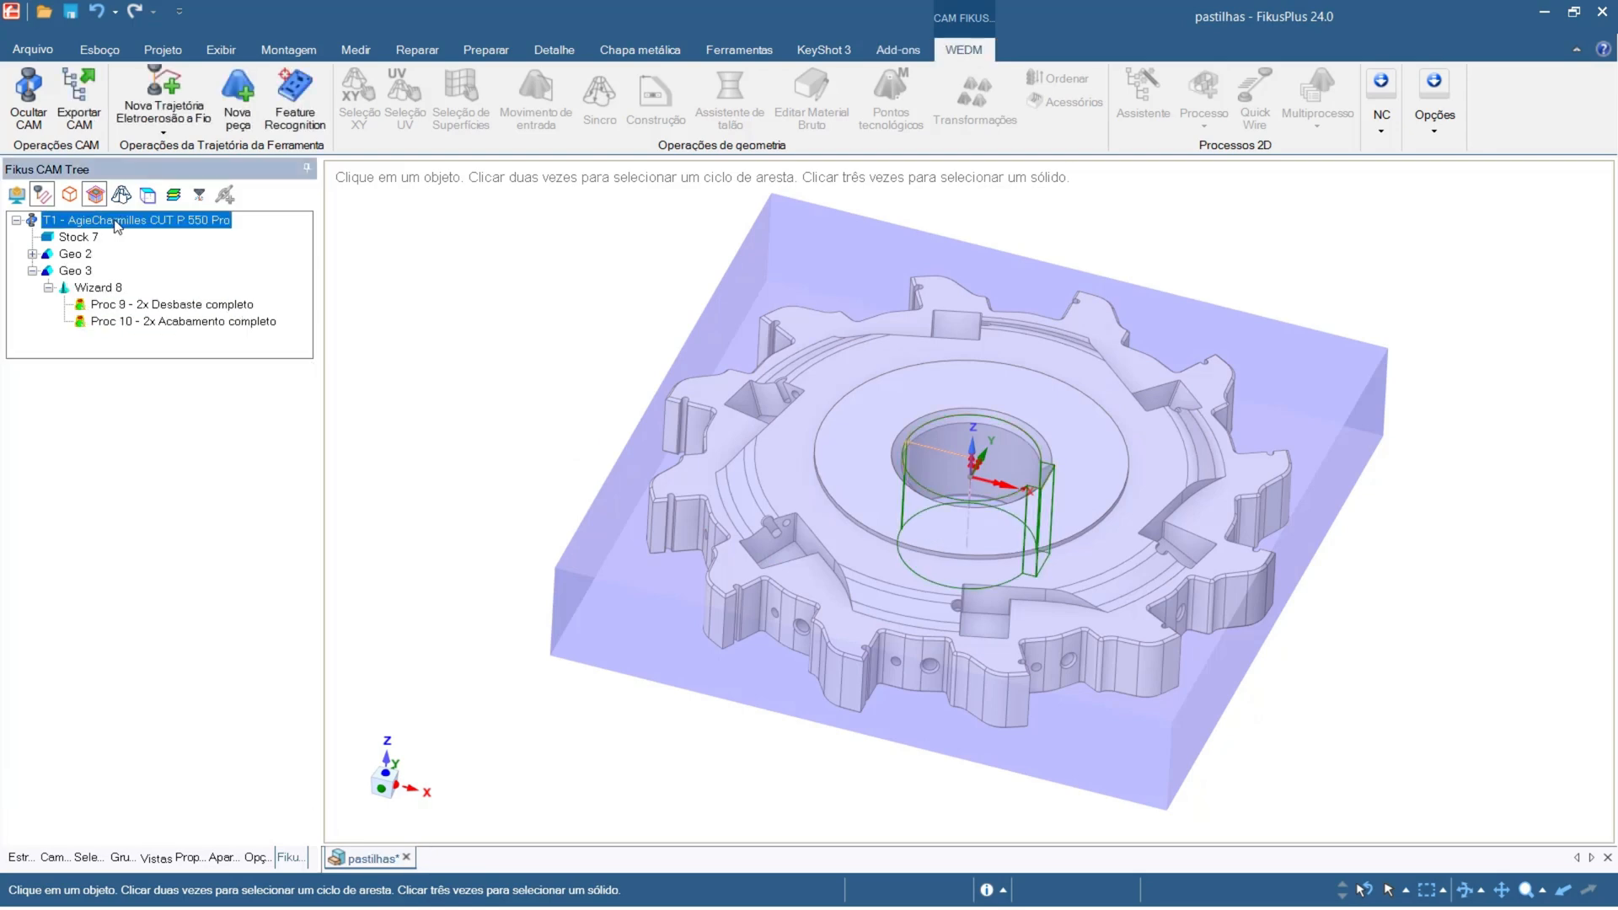
click(170, 254)
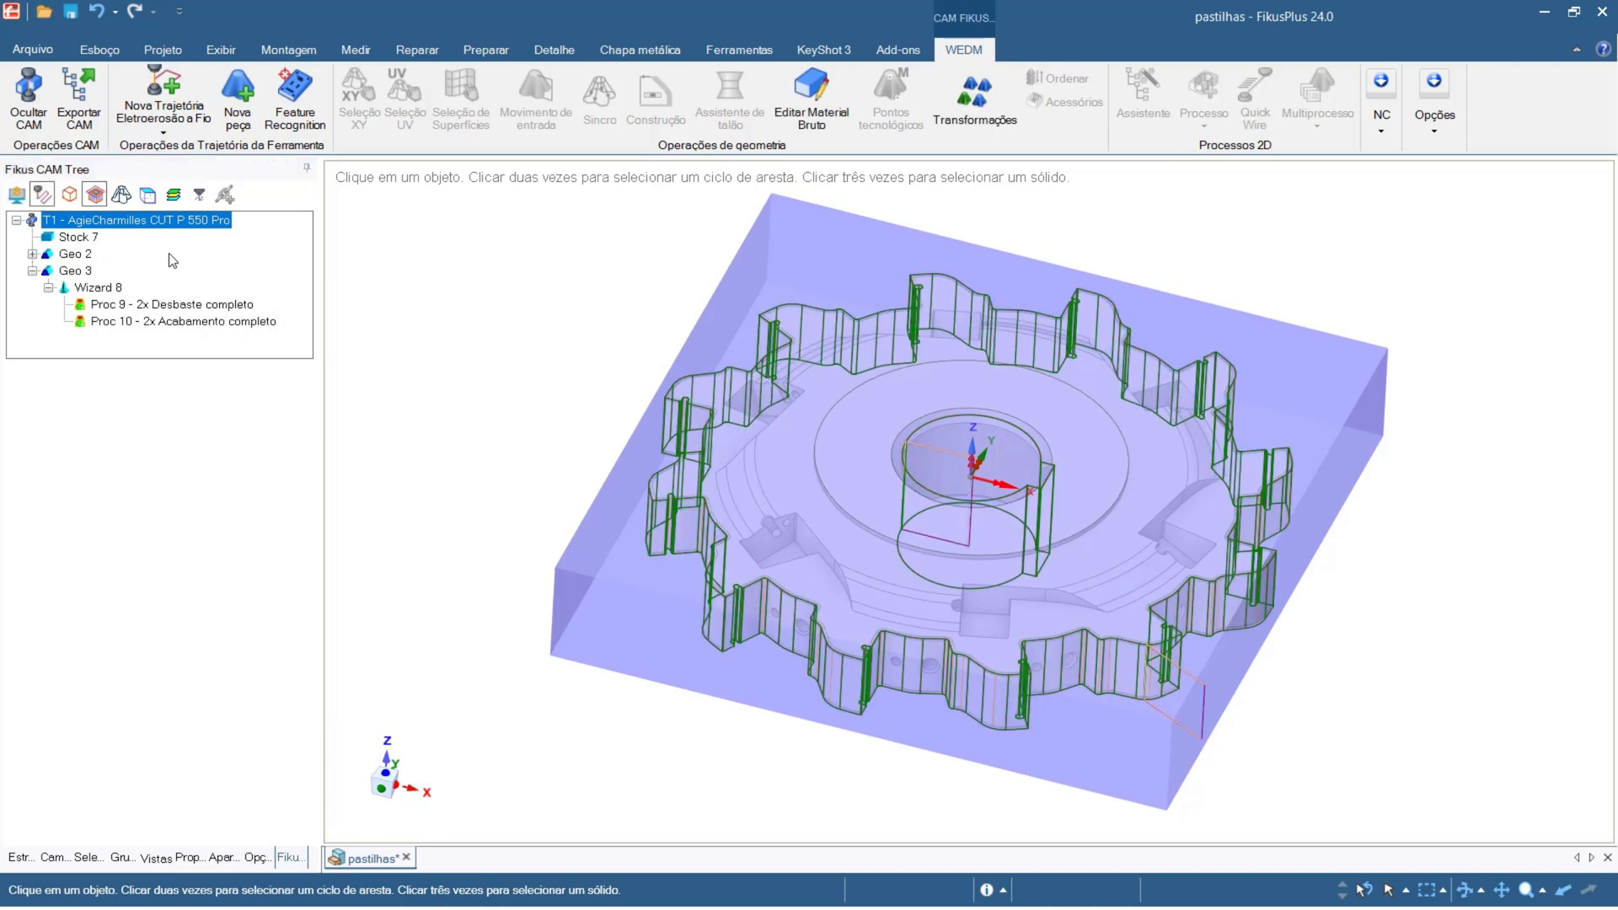
right_click(148, 224)
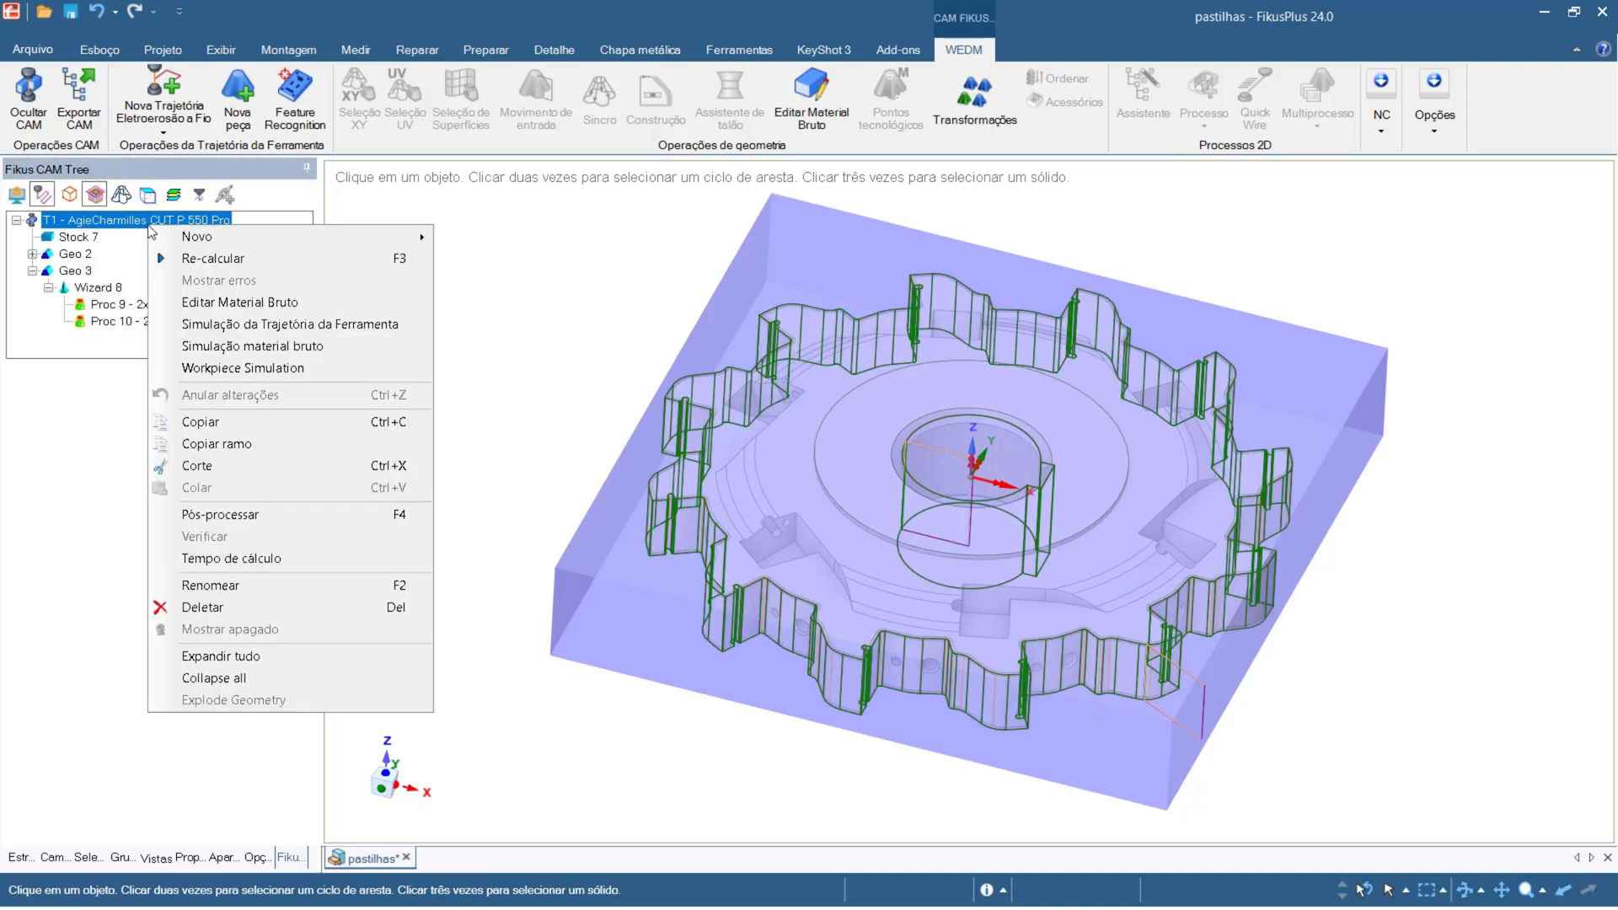
click(231, 365)
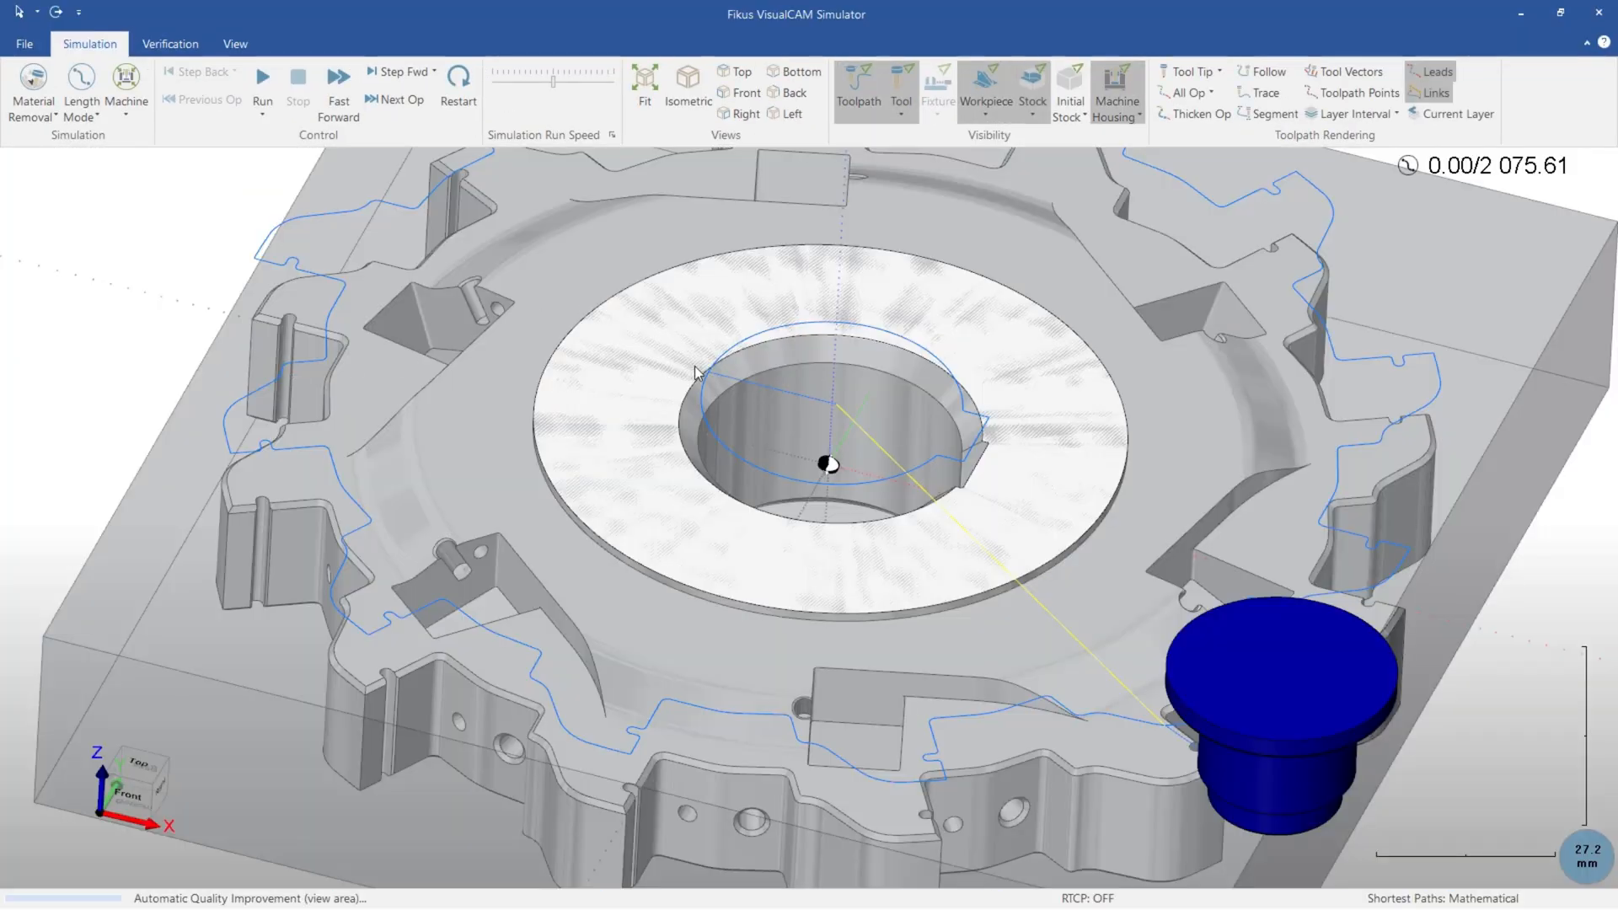
Hide the toolpath lines in the simulator and run the wire cutting simulation of the cutter body.
scroll(713, 432, down, 4)
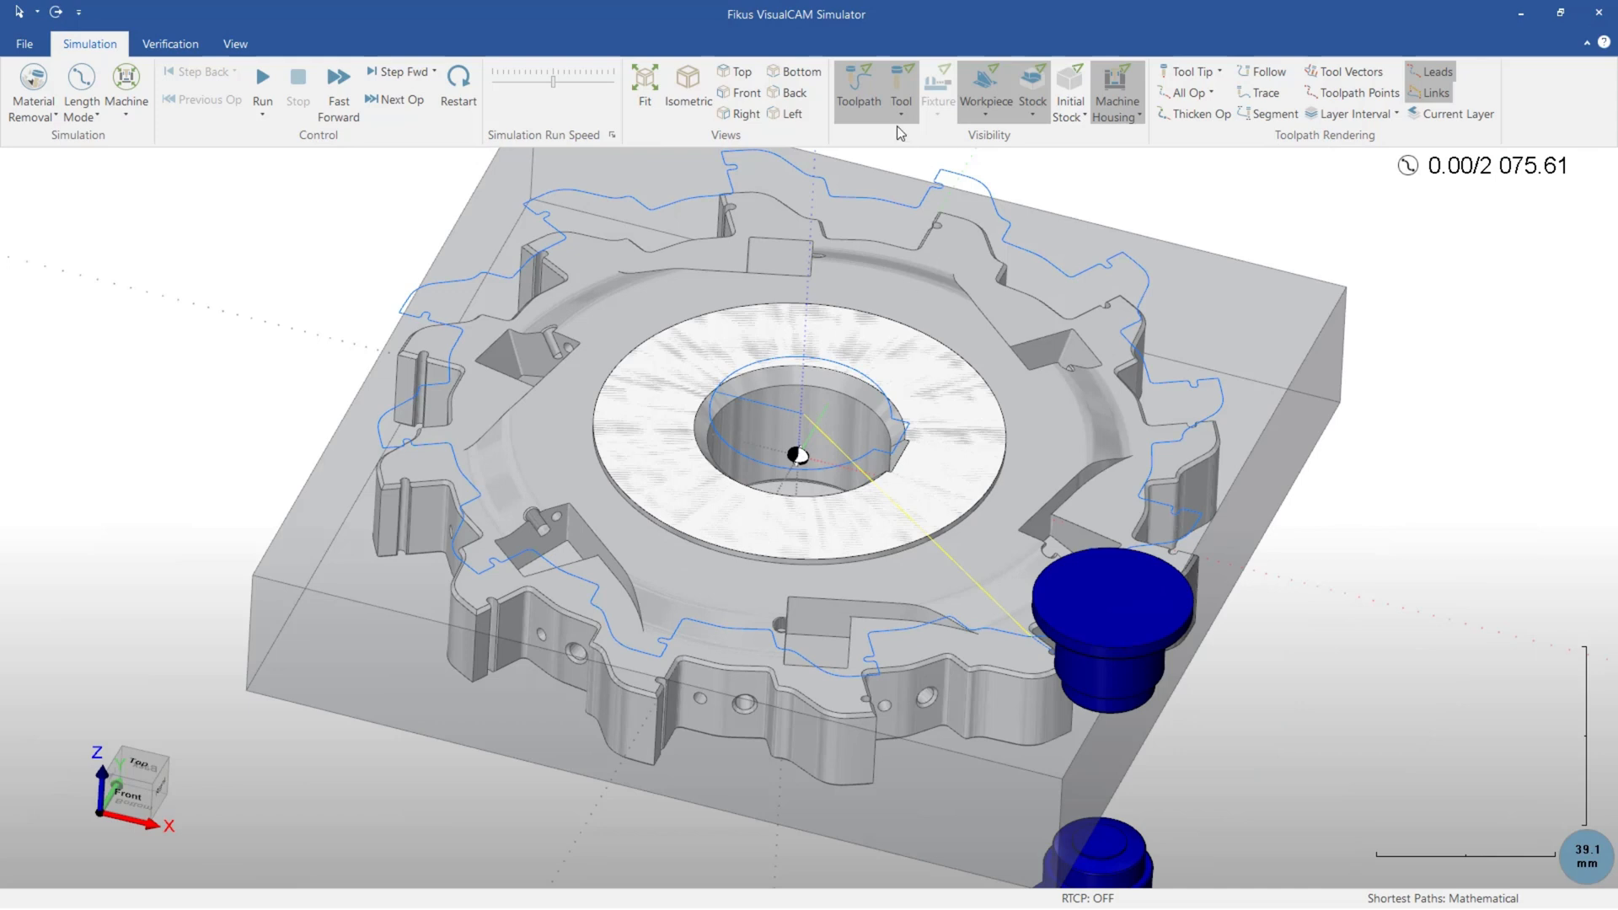
click(859, 91)
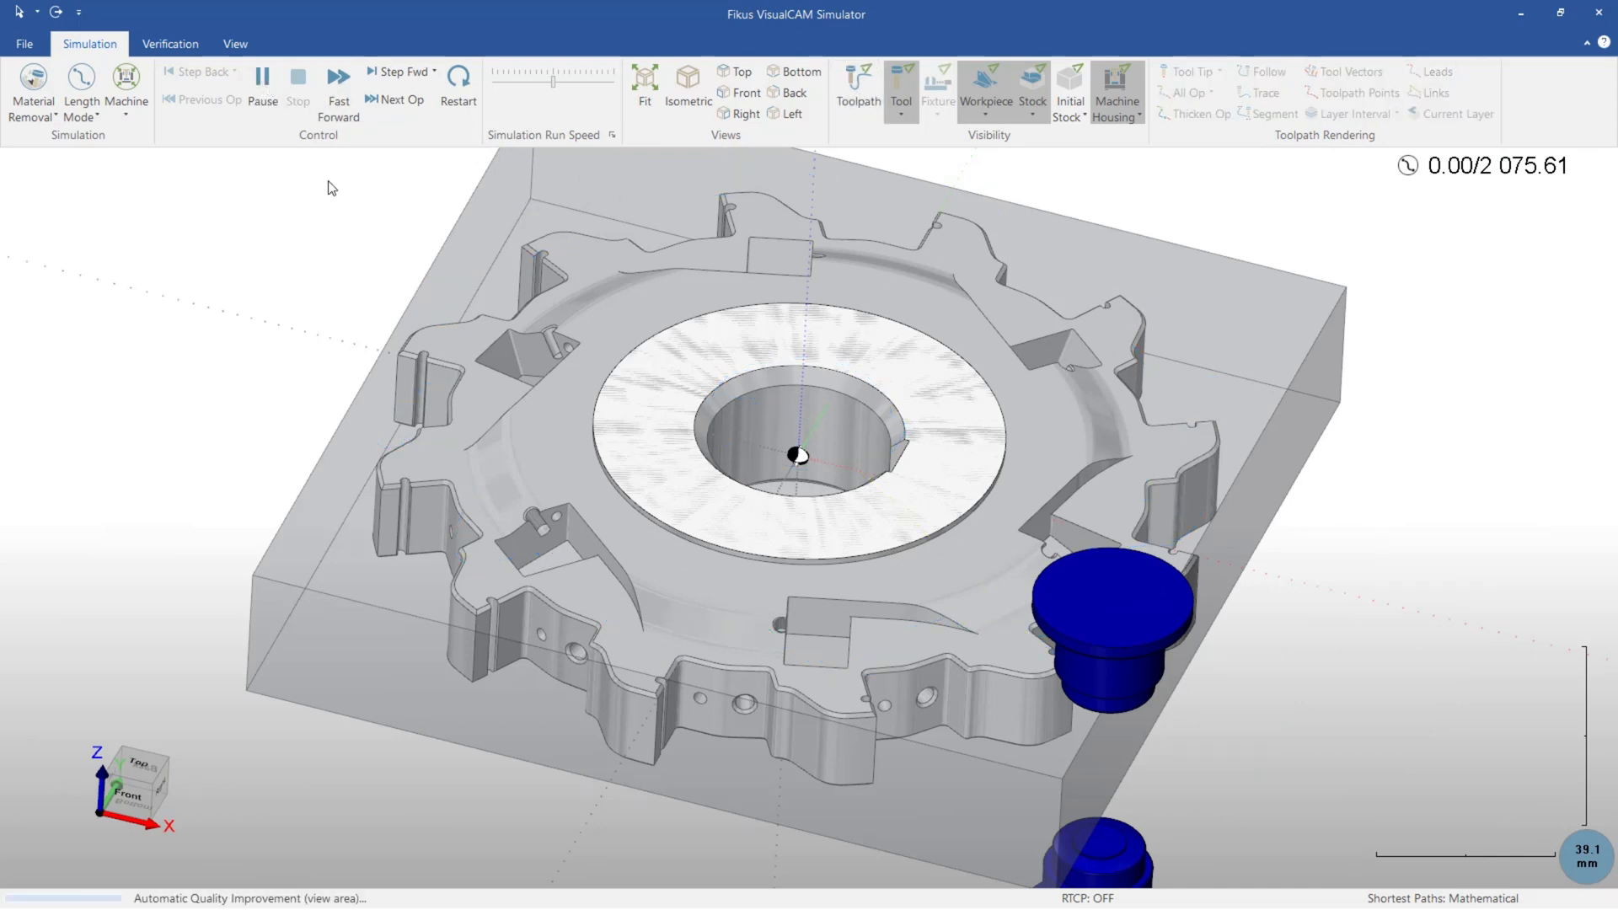
click(265, 89)
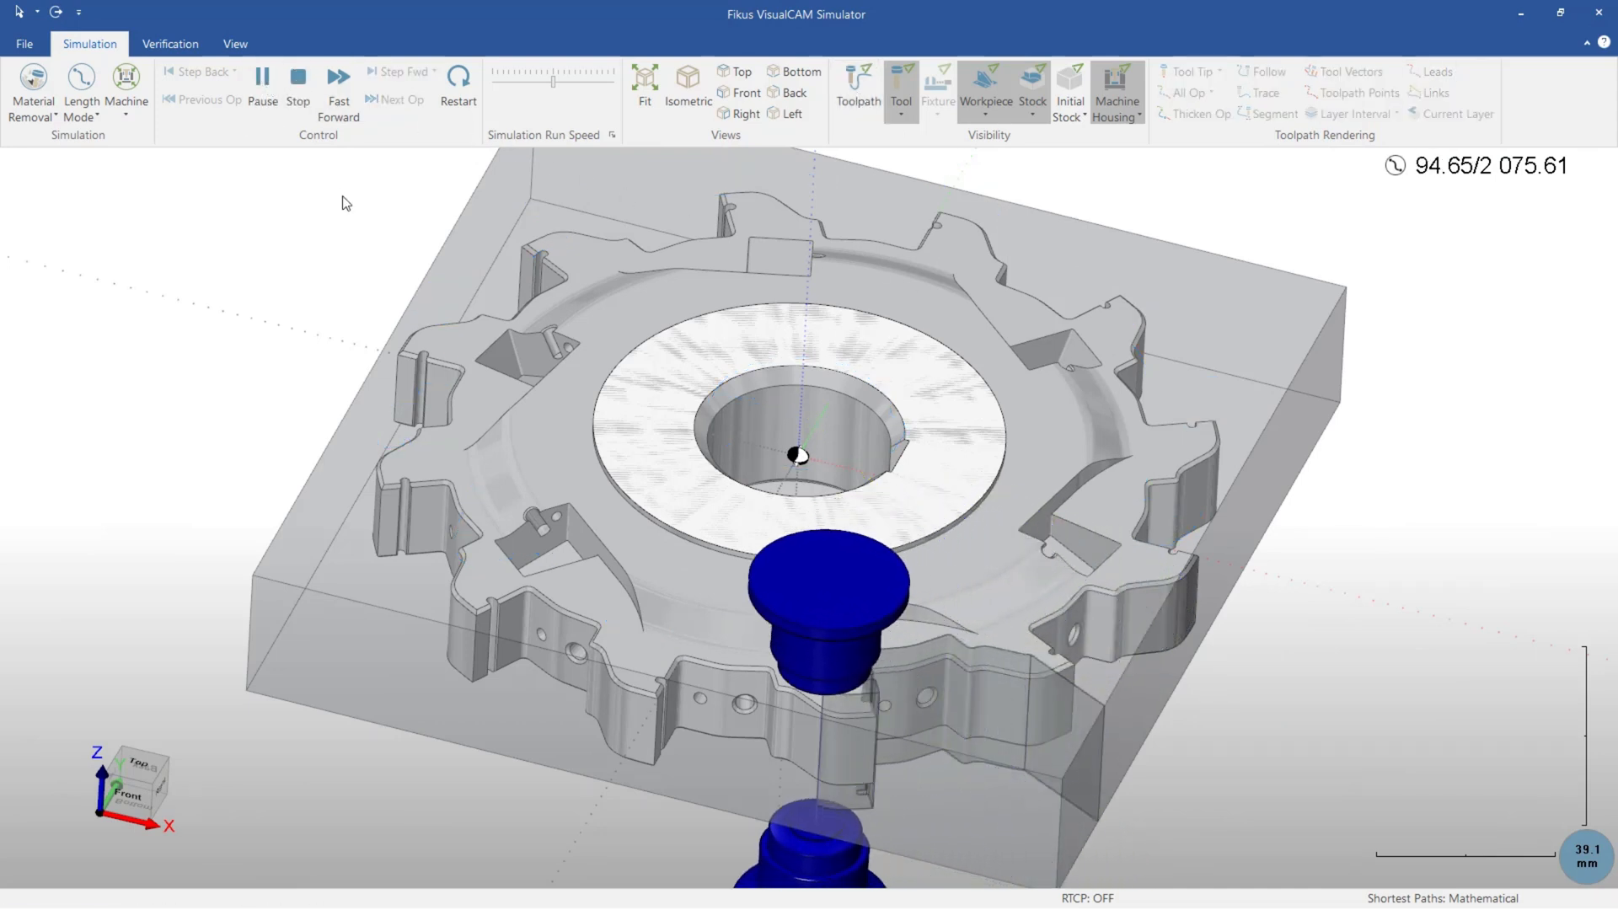